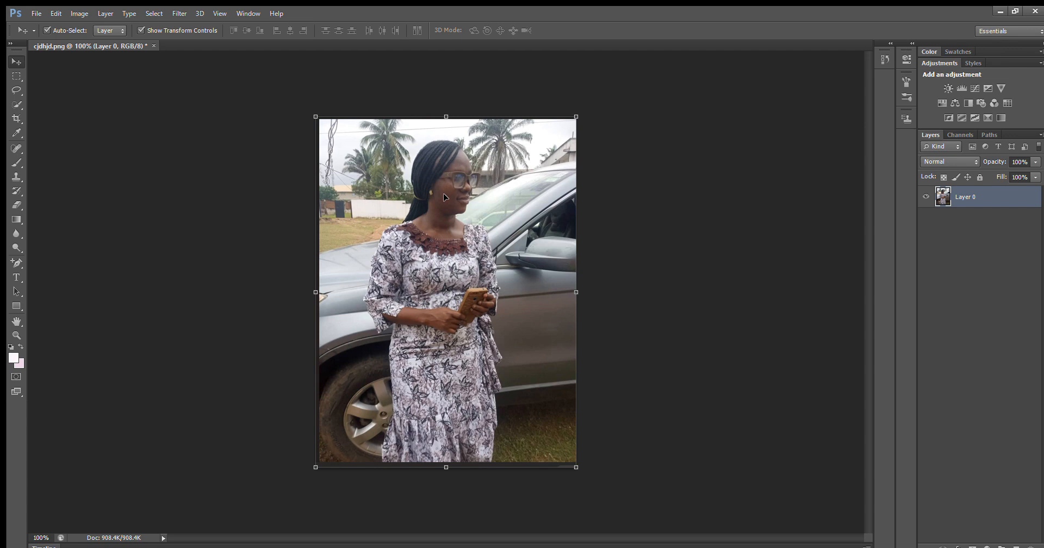
Try to move a rectangular selection of the woman's head and torso lower in the photo
{"action": "left_click", "coordinate": [18, 72]}
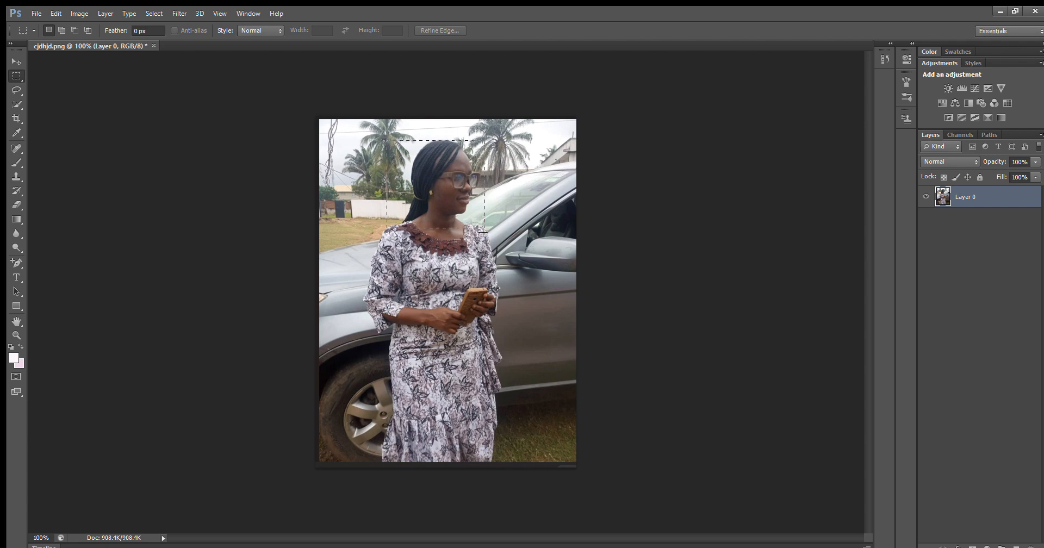
{"action": "left_click", "coordinate": [489, 269]}
{"action": "key", "text": "ctrl+z"}
{"action": "left_click", "coordinate": [9, 58]}
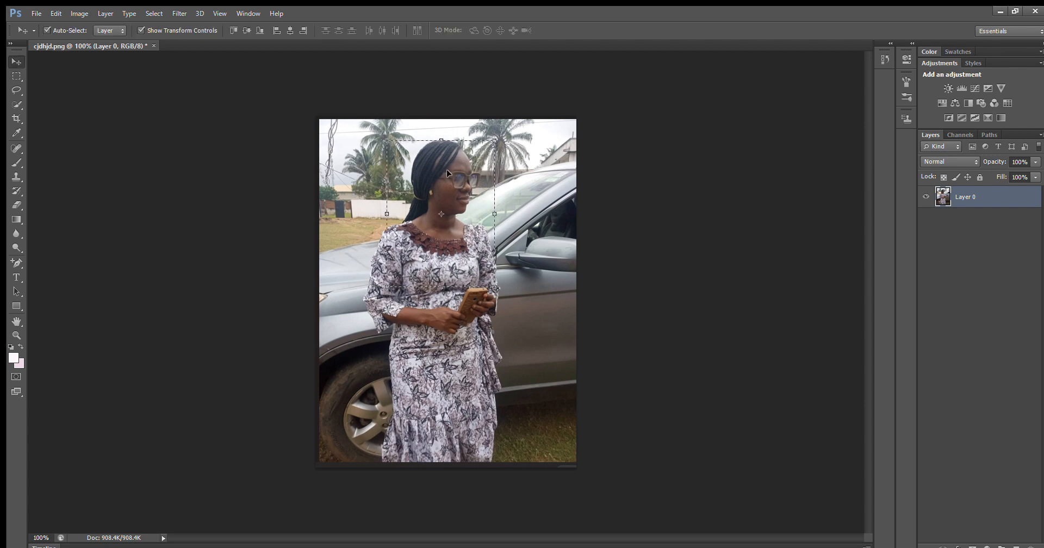
{"action": "left_click_drag", "start_coordinate": [446, 175], "coordinate": [508, 349]}
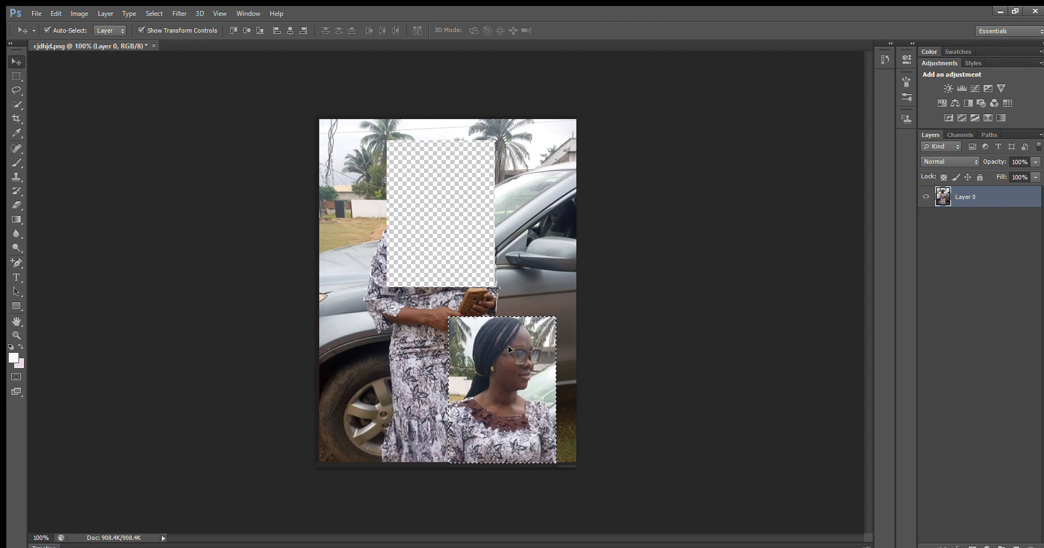
{"action": "left_click_drag", "start_coordinate": [508, 349], "coordinate": [459, 282]}
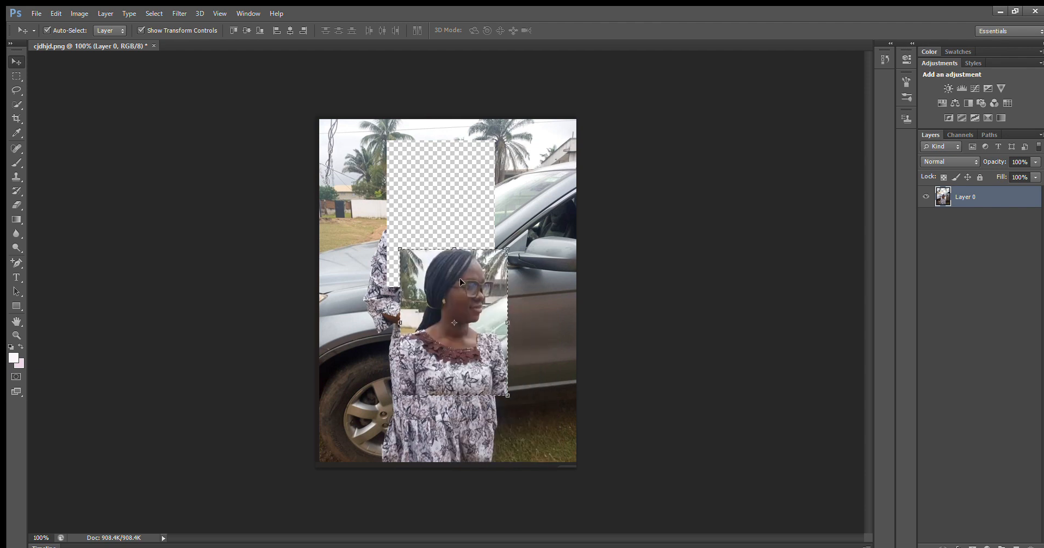
Undo the moves of the selected head-and-torso area and deselect it
{"action": "key", "text": "ctrl+z"}
{"action": "key", "text": "ctrl+z"}
{"action": "key", "text": "ctrl+z"}
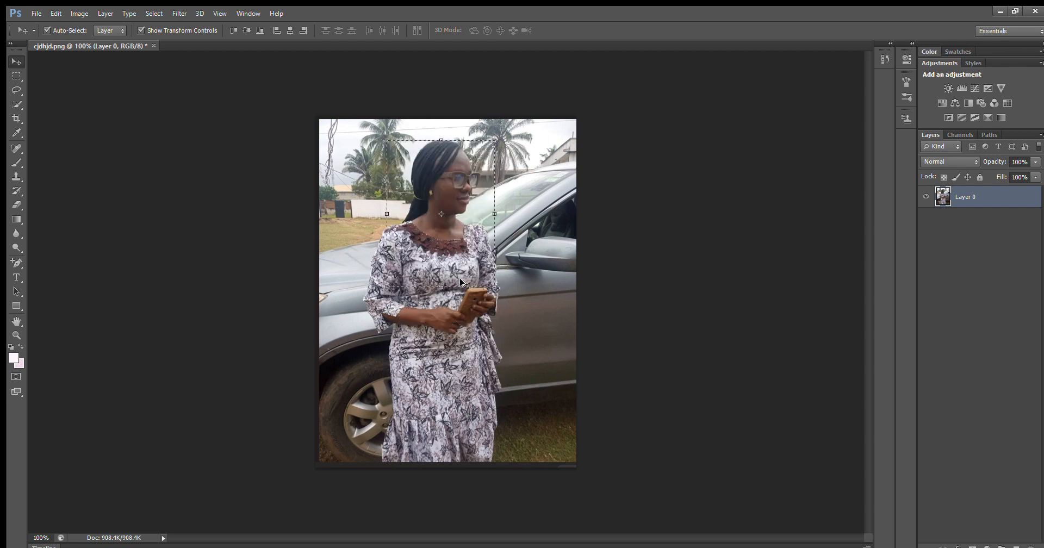
{"action": "key", "text": "ctrl+d"}
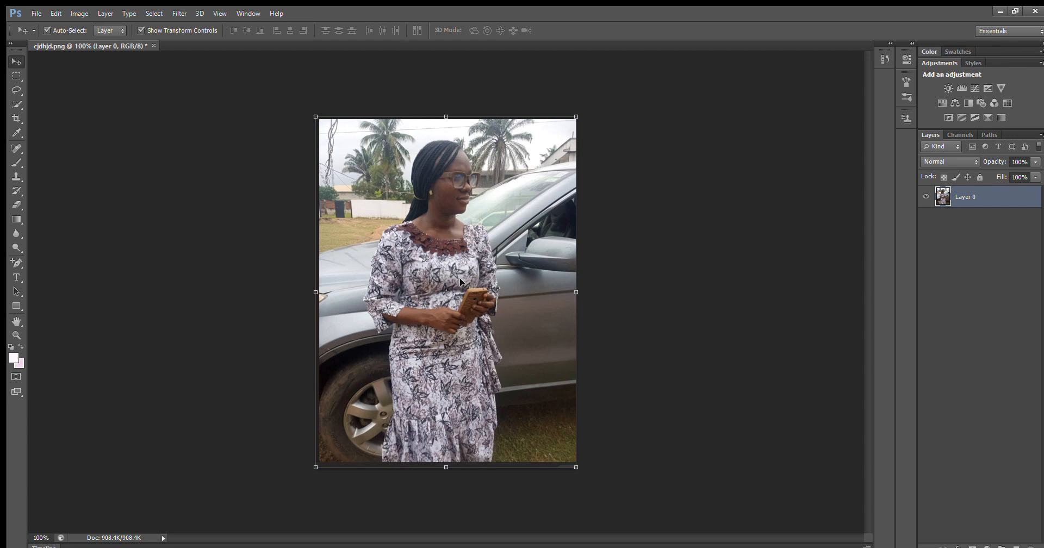
Select a rectangle around the woman's head and torso and copy it to a new layer
{"action": "left_click", "coordinate": [16, 75]}
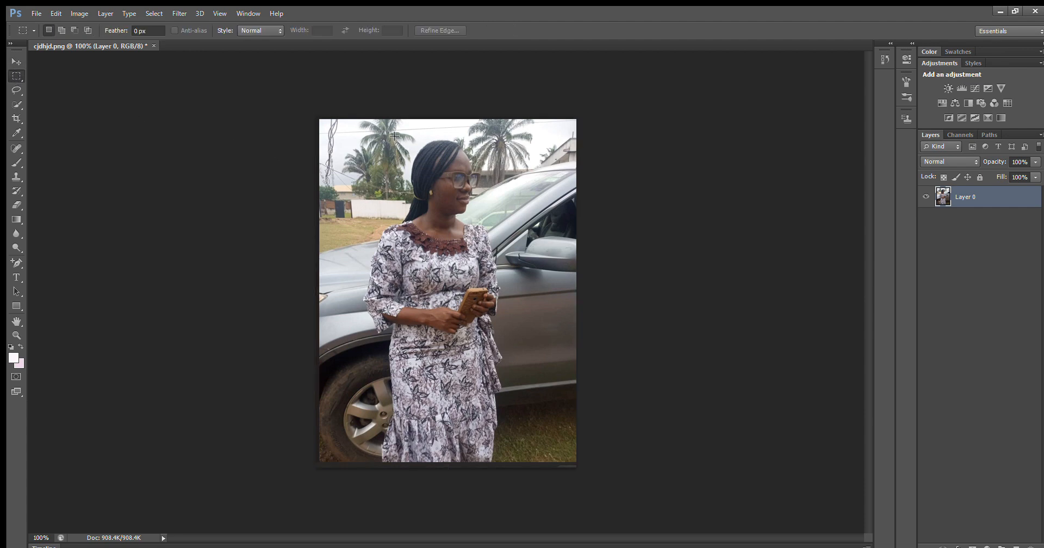
{"action": "left_click_drag", "start_coordinate": [395, 136], "coordinate": [495, 296]}
{"action": "key", "text": "ctrl+j"}
Move the copied portrait around the photo and place it just left of the woman's head
{"action": "left_click", "coordinate": [16, 62]}
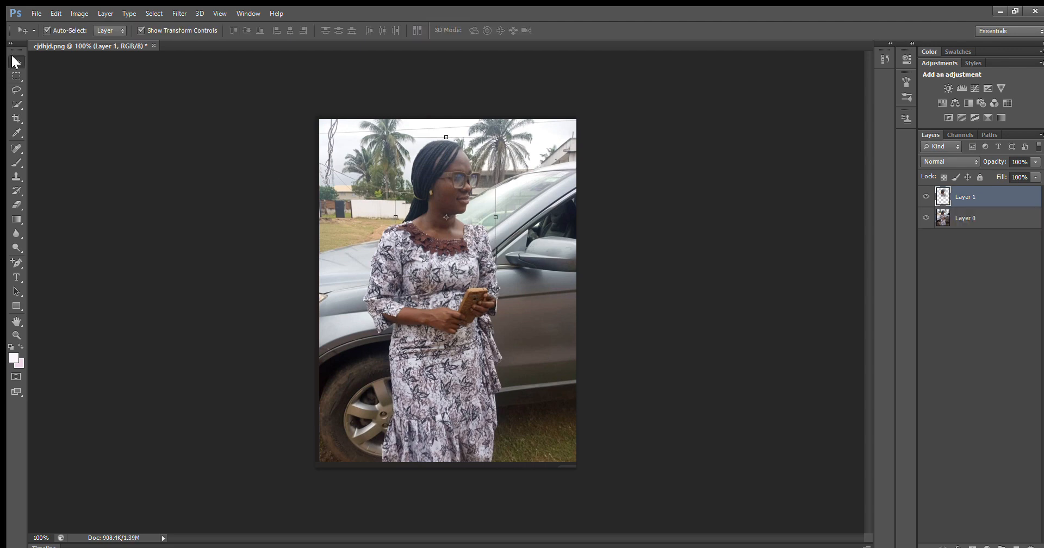
{"action": "left_click_drag", "start_coordinate": [416, 240], "coordinate": [377, 382]}
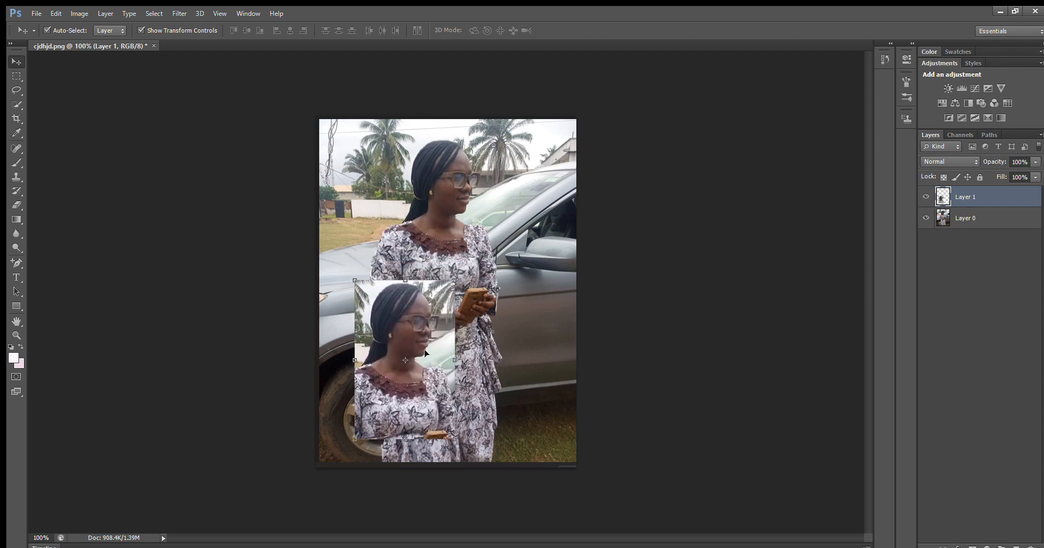
{"action": "left_click_drag", "start_coordinate": [424, 353], "coordinate": [525, 336]}
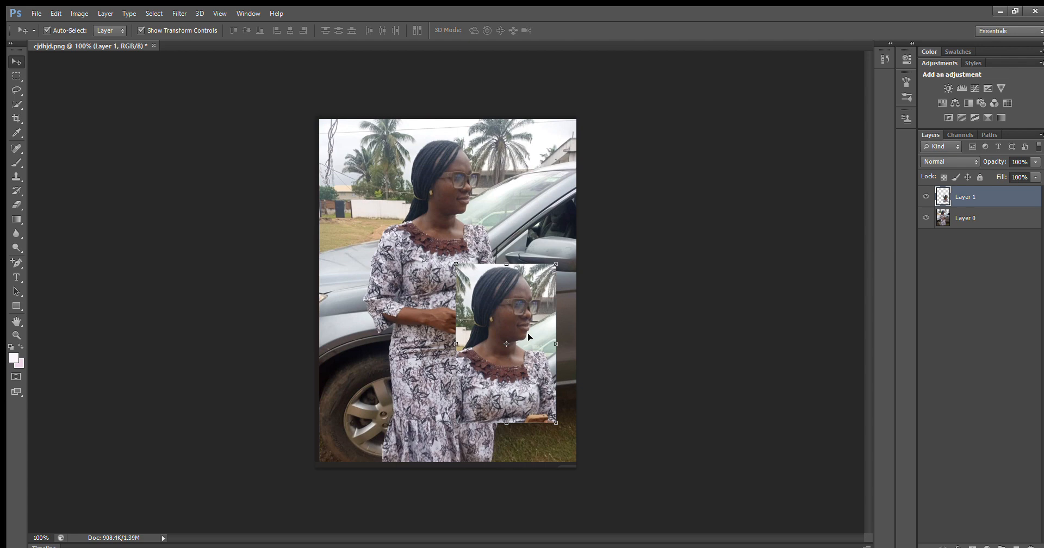
{"action": "left_click_drag", "start_coordinate": [518, 314], "coordinate": [413, 199]}
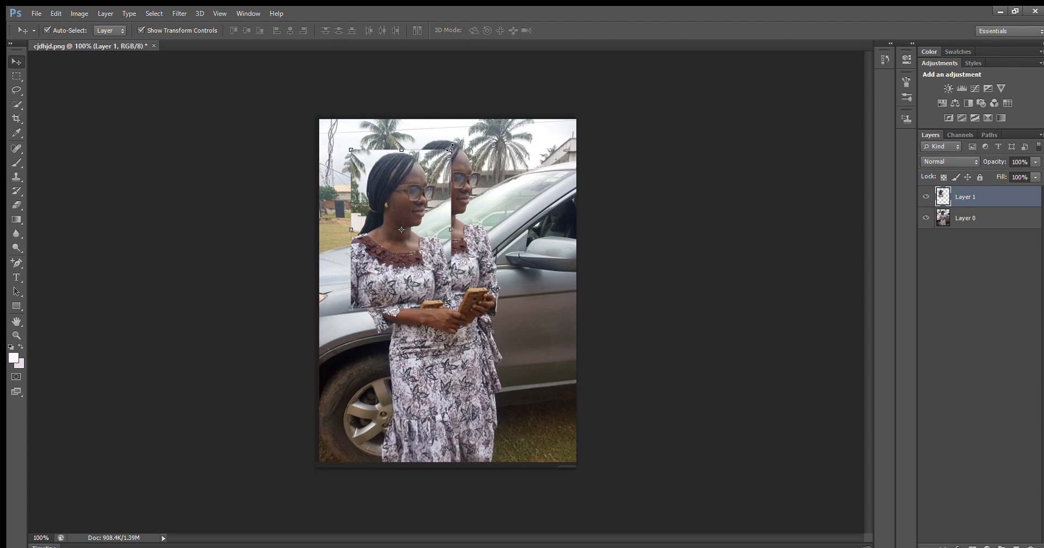
Scale the copied portrait proportionally to about 108.6% and apply the transformation
{"action": "mouse_move", "coordinate": [451, 147]}
{"action": "left_mouse_down"}
{"action": "mouse_move", "coordinate": [439, 160]}
{"action": "mouse_move", "coordinate": [475, 143]}
{"action": "mouse_move", "coordinate": [466, 145]}
{"action": "left_mouse_up"}
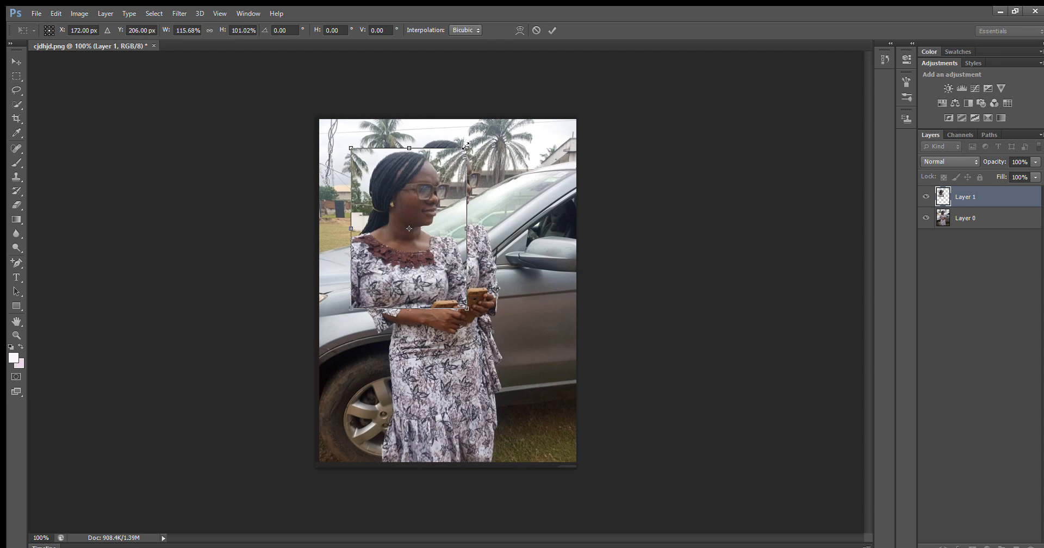
{"action": "key", "text": "ctrl+z"}
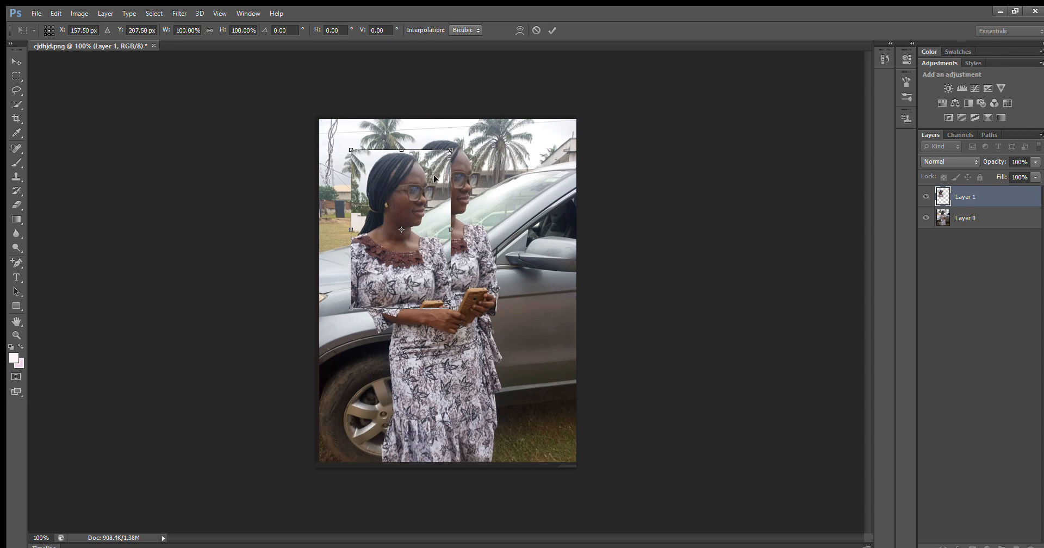
{"action": "left_click_drag", "start_coordinate": [449, 147], "coordinate": [579, 211]}
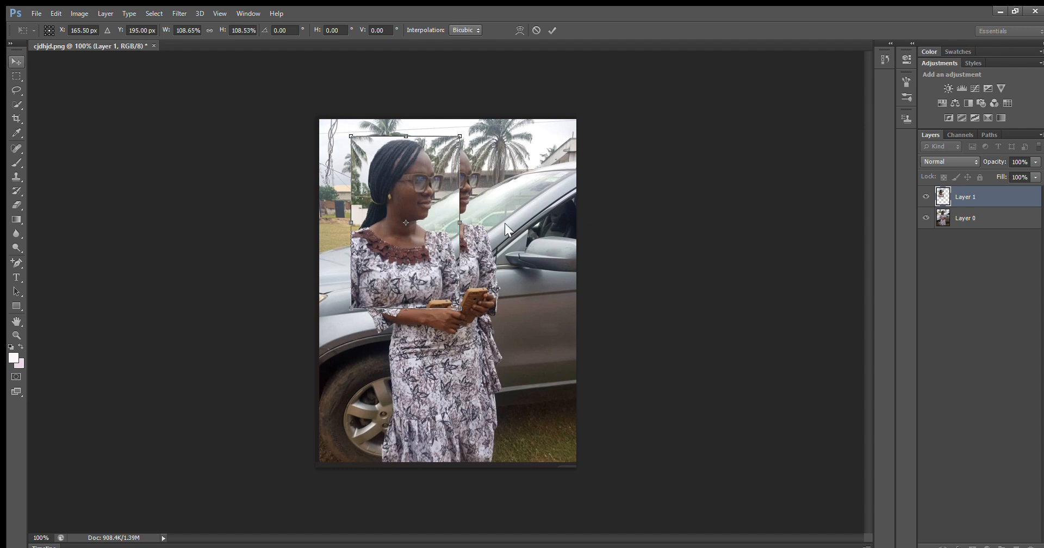
{"action": "key", "text": "Return"}
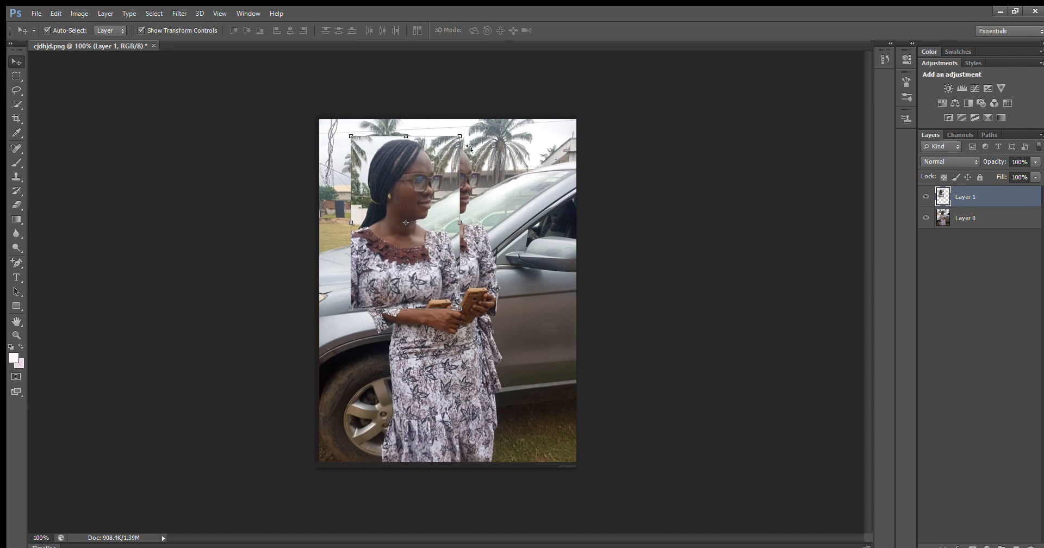
Rotate the copied portrait to -19.91°, scale it to 77.37%, and place it in the photo's lower-left corner
{"action": "left_click_drag", "start_coordinate": [467, 134], "coordinate": [433, 118]}
{"action": "left_click_drag", "start_coordinate": [401, 172], "coordinate": [386, 338]}
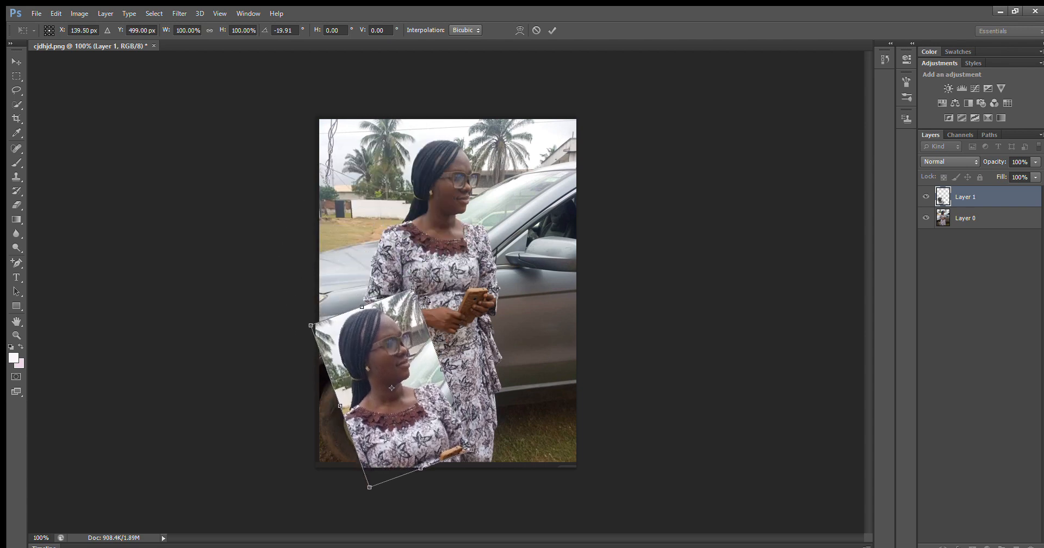
{"action": "left_click_drag", "start_coordinate": [392, 329], "coordinate": [397, 321]}
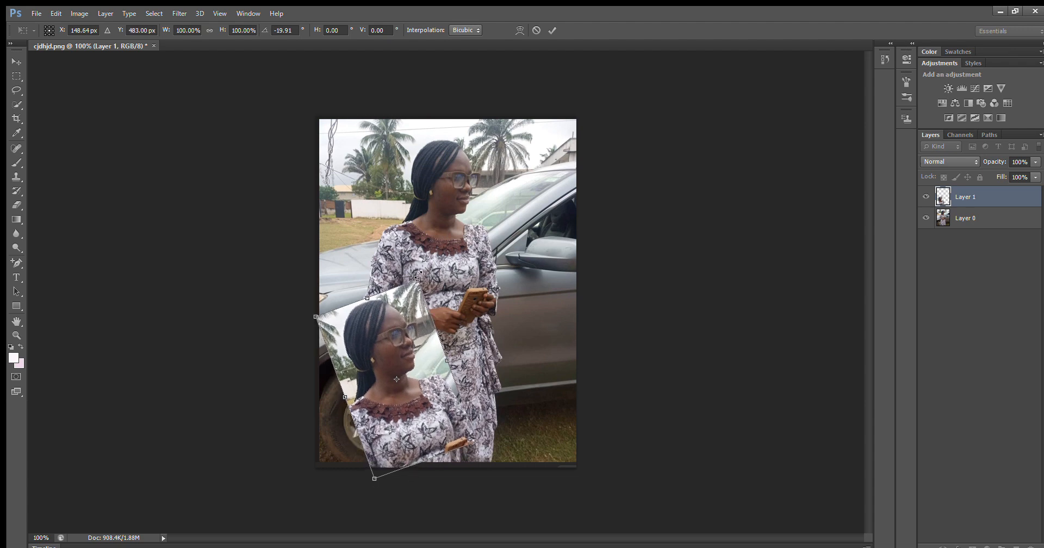
{"action": "left_click_drag", "start_coordinate": [417, 276], "coordinate": [408, 324]}
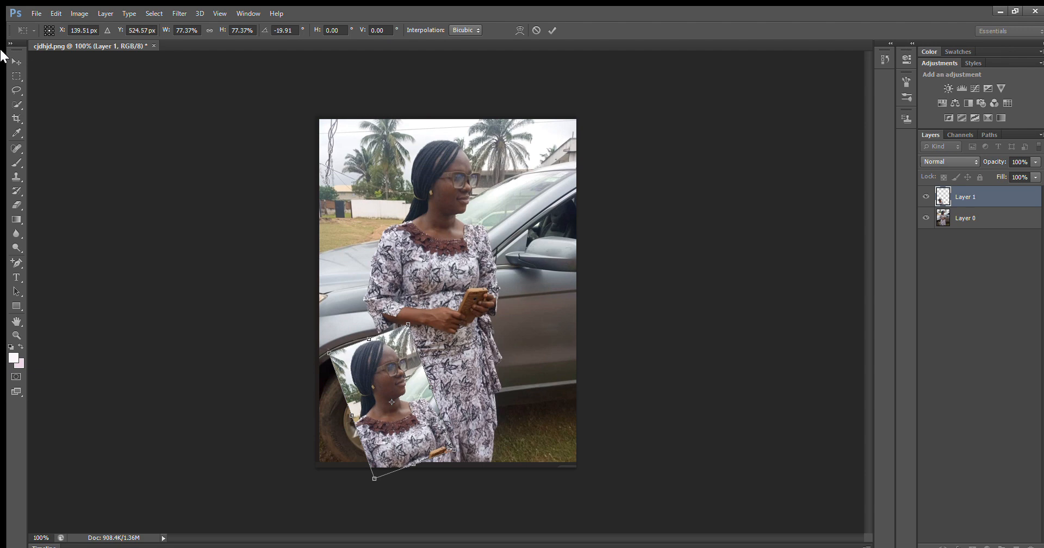
{"action": "left_click", "coordinate": [16, 61]}
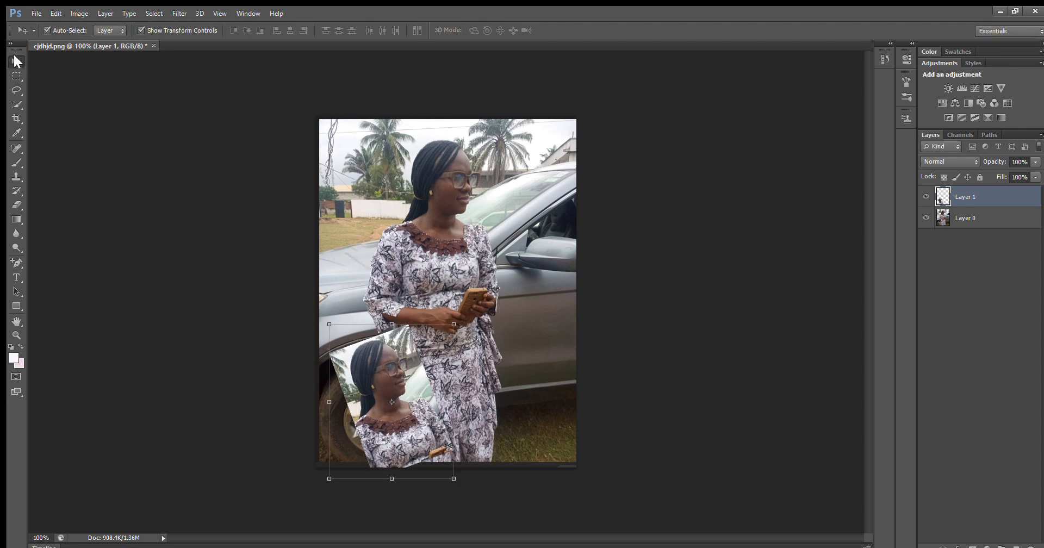
{"action": "left_click_drag", "start_coordinate": [388, 356], "coordinate": [371, 354]}
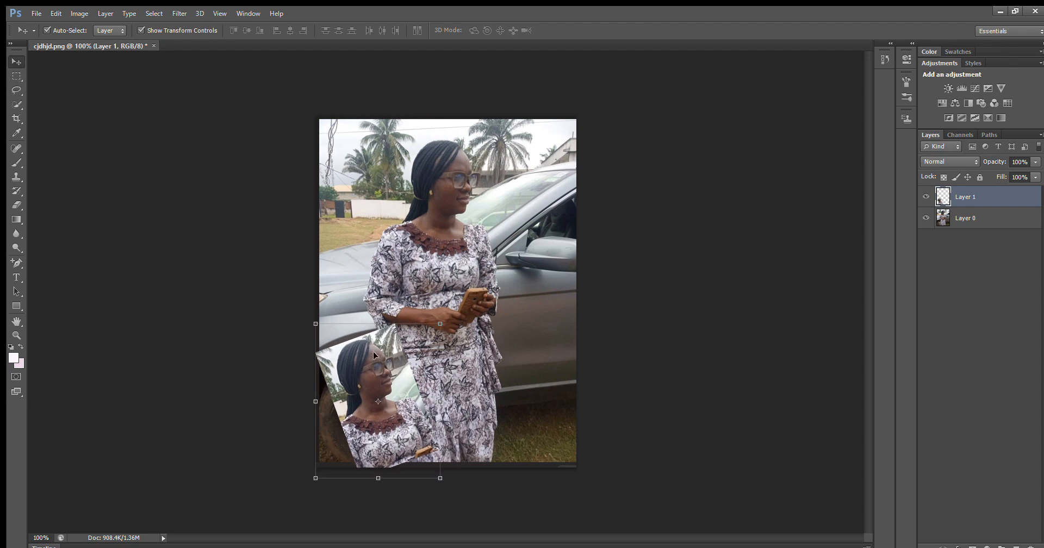
Duplicate the tilted portrait layer, place the duplicate to the right of the original, and rotate it by 11.23°
{"action": "key", "text": "i"}
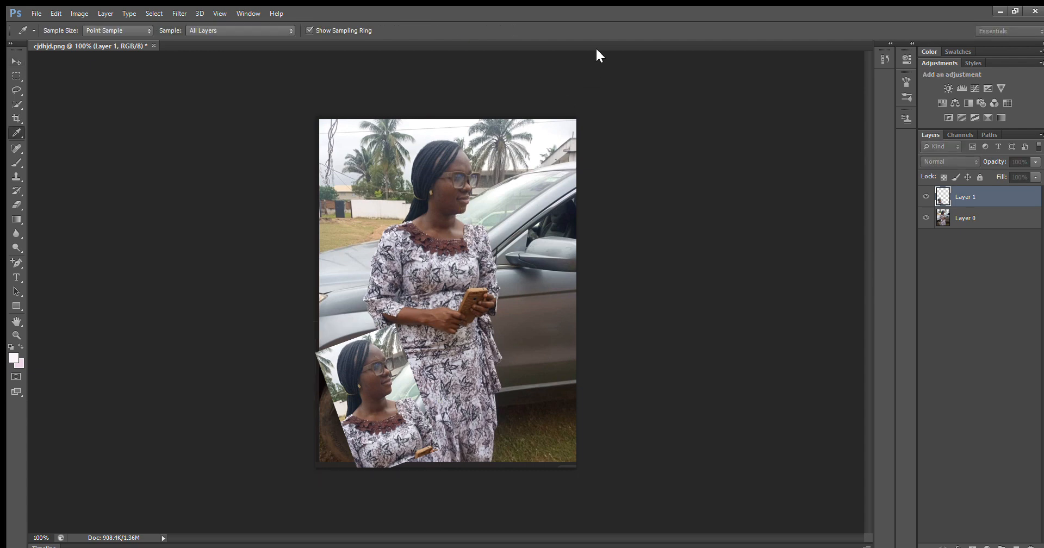
{"action": "key", "text": "v"}
{"action": "key", "text": "ctrl+j"}
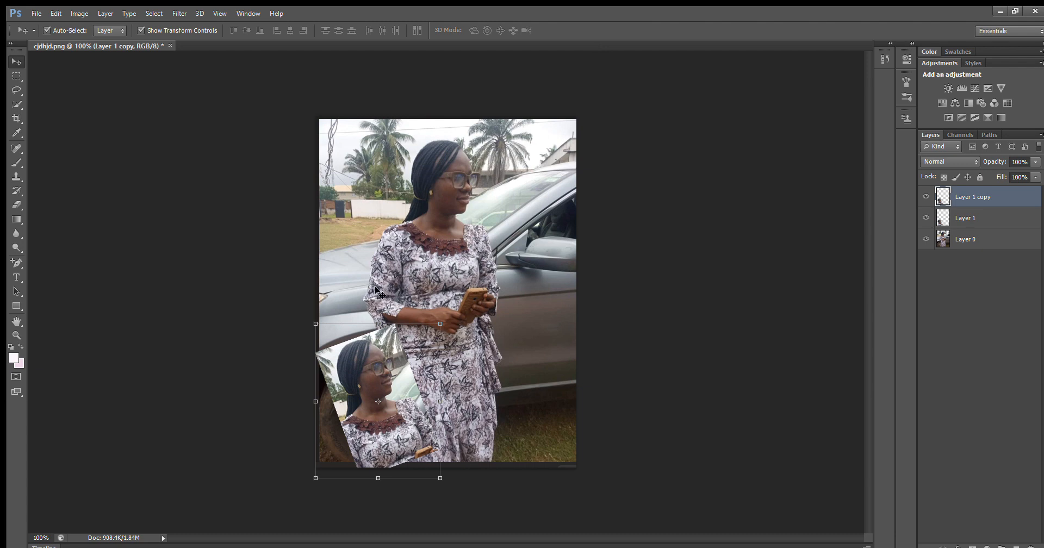
{"action": "left_click_drag", "start_coordinate": [364, 370], "coordinate": [467, 357]}
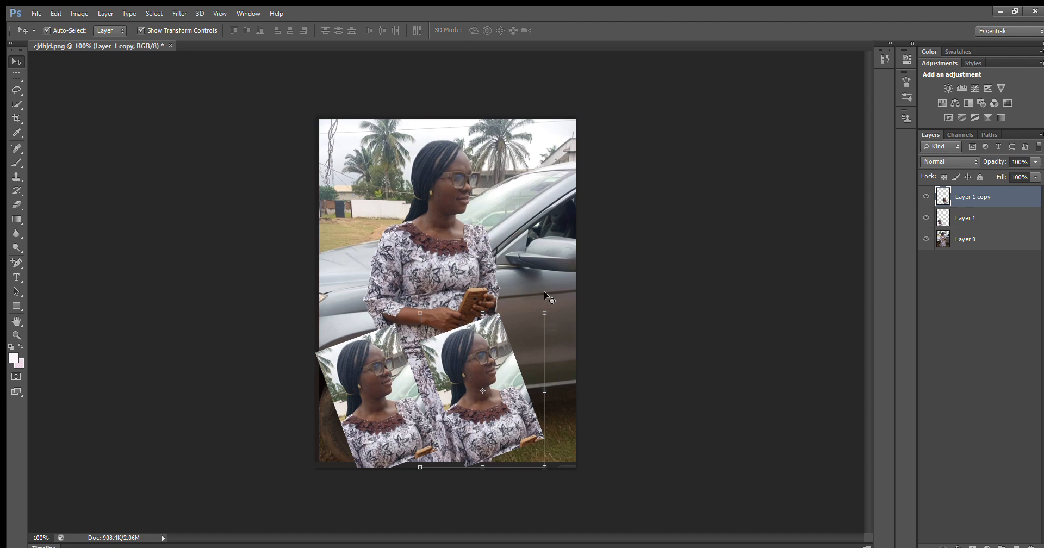
{"action": "left_click_drag", "start_coordinate": [554, 307], "coordinate": [568, 325]}
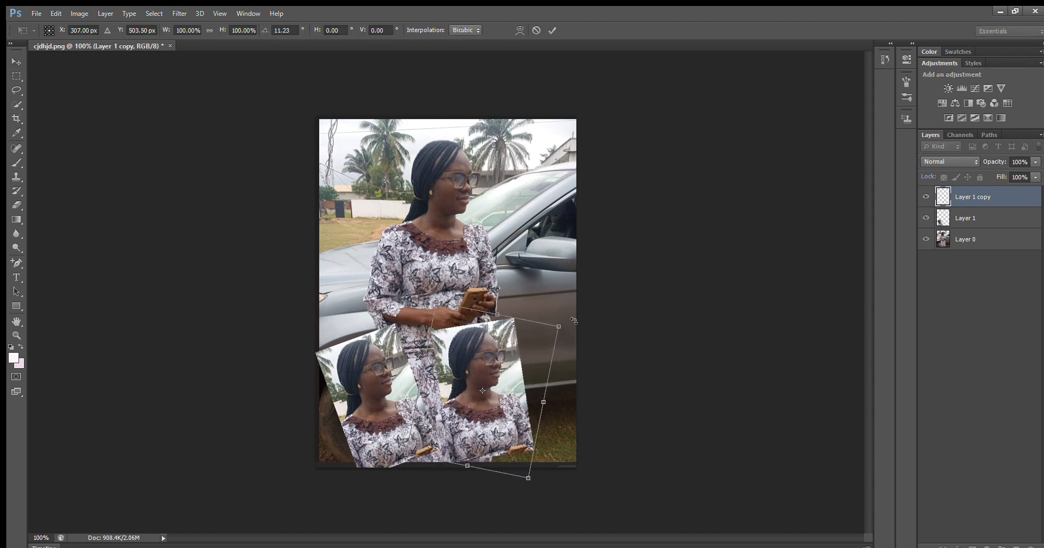
{"action": "left_click", "coordinate": [15, 59]}
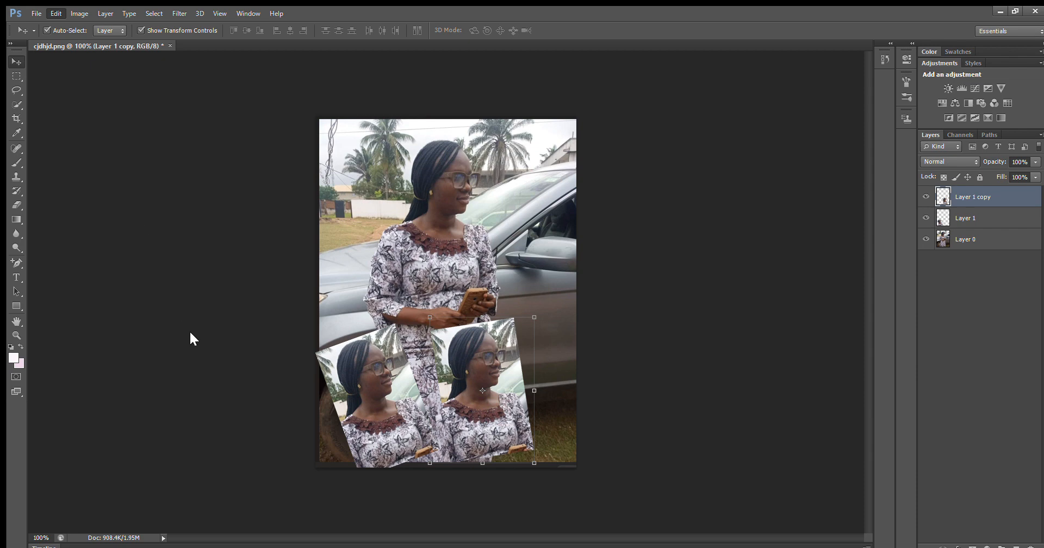
Flip the duplicate portrait horizontally and move it to the photo's lower-right corner
{"action": "left_click", "coordinate": [313, 514]}
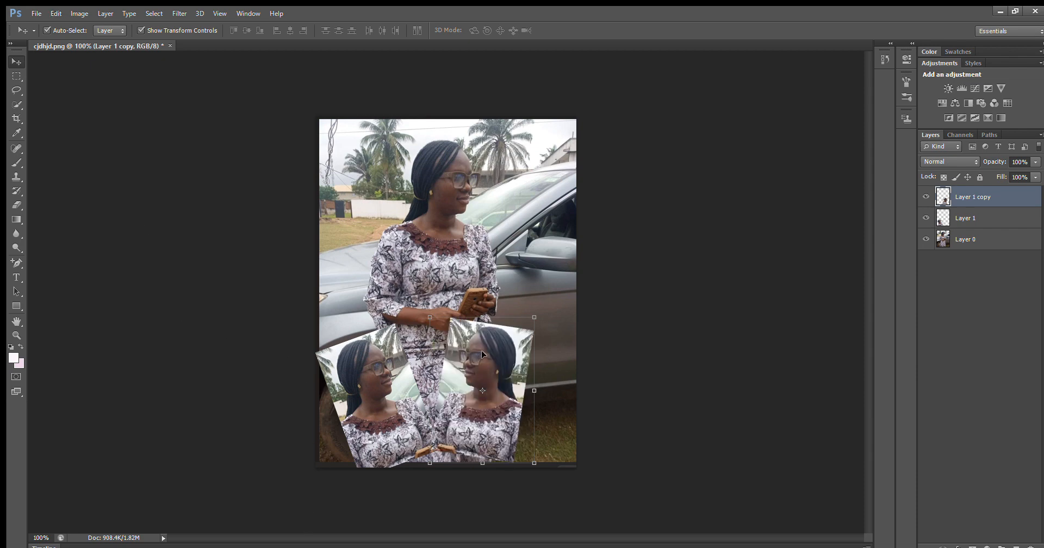
{"action": "left_click_drag", "start_coordinate": [482, 353], "coordinate": [535, 364]}
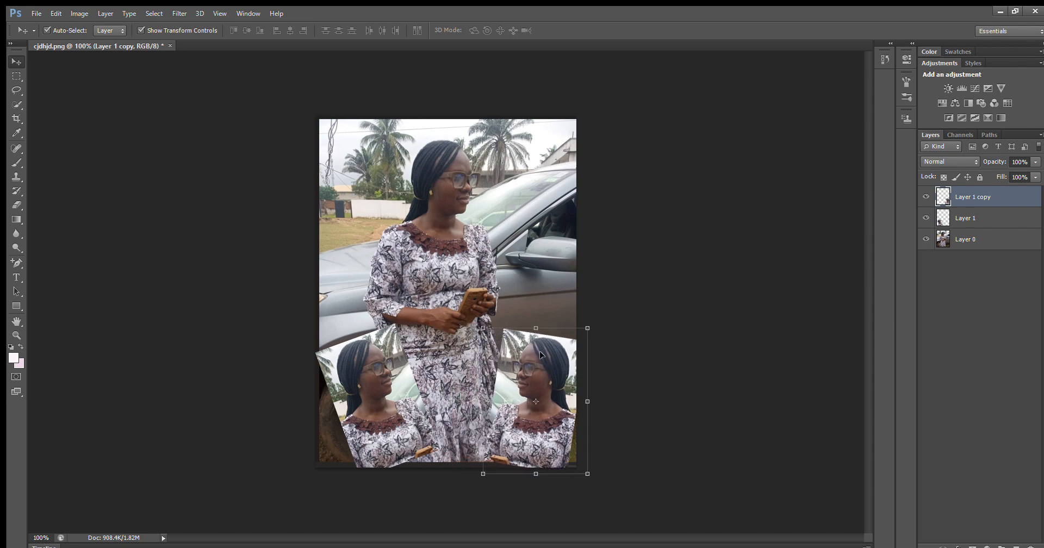
Desaturate the flipped portrait to black and white and reposition it in the lower-right corner
{"action": "key", "text": "ctrl+shift+u"}
{"action": "left_click_drag", "start_coordinate": [542, 369], "coordinate": [518, 314]}
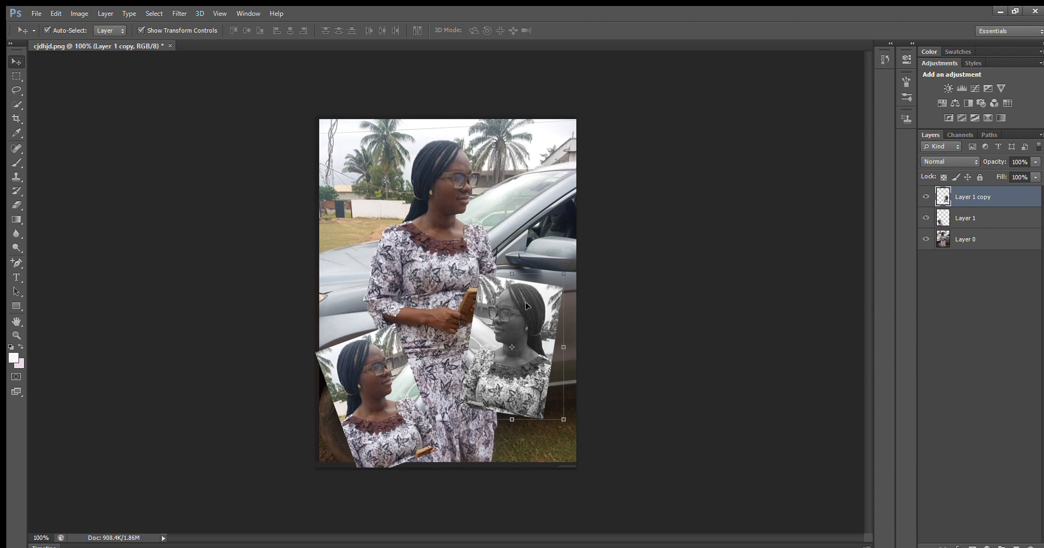
{"action": "left_click_drag", "start_coordinate": [526, 306], "coordinate": [552, 364]}
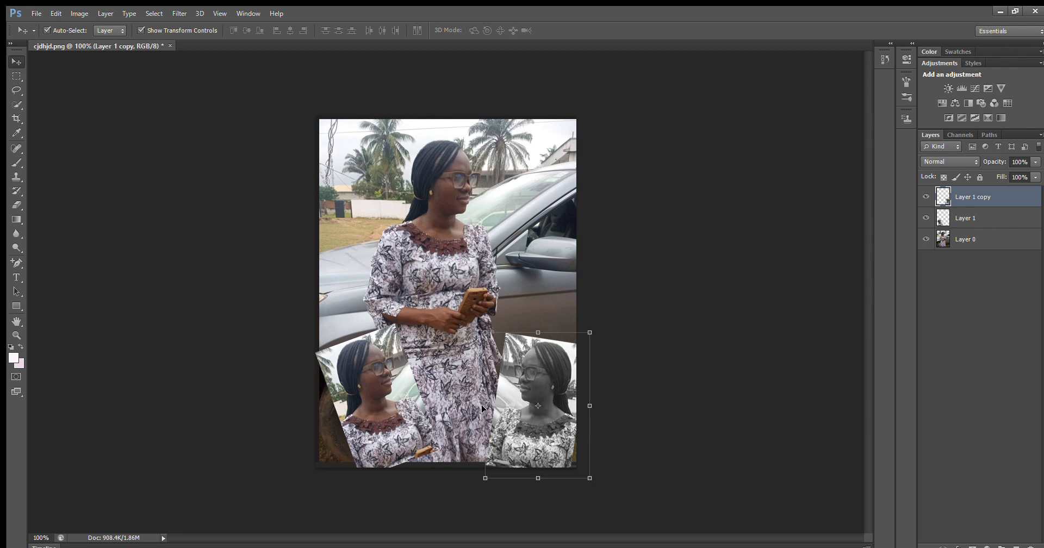
Undo the duplicate portrait's desaturation, moves and horizontal flip
{"action": "key", "text": "ctrl+z"}
{"action": "key", "text": "ctrl+alt+z"}
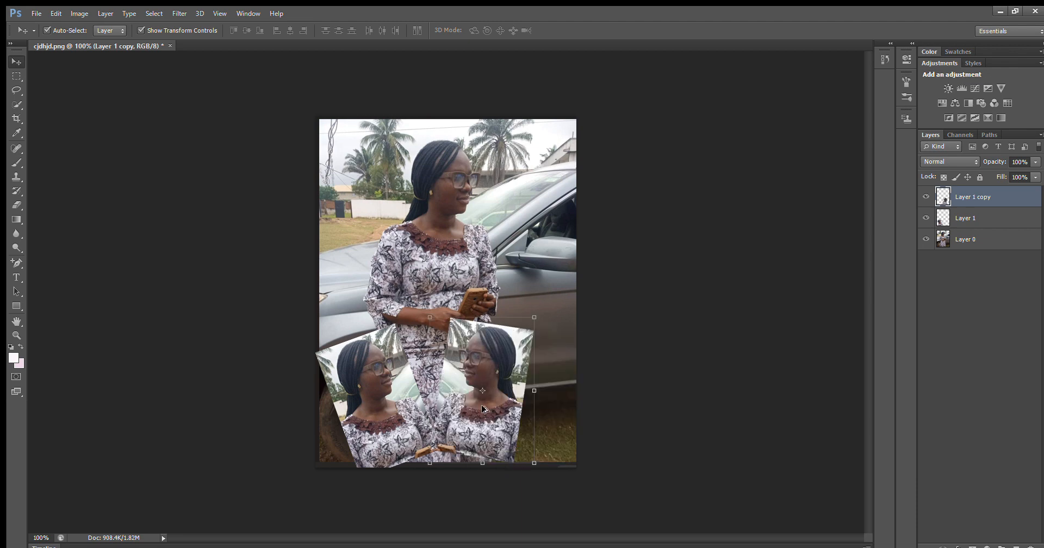
{"action": "key", "text": "ctrl+alt+z"}
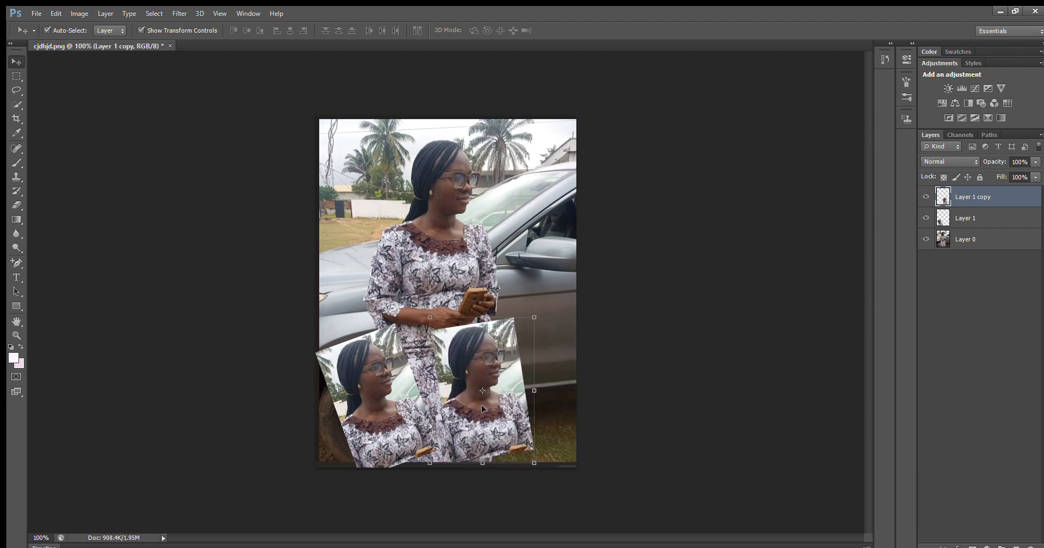
{"action": "left_click_drag", "start_coordinate": [482, 408], "coordinate": [218, 155]}
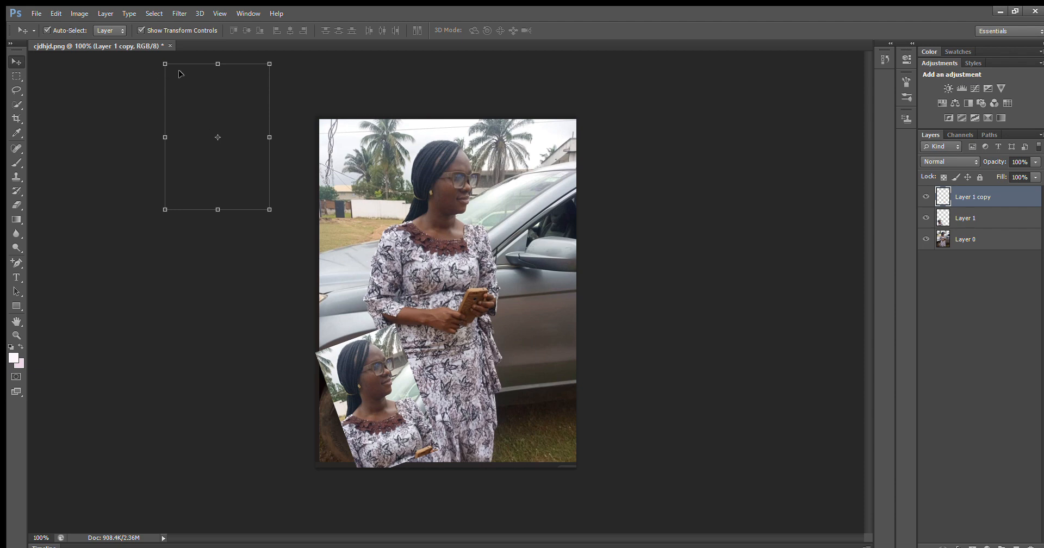
{"action": "left_click", "coordinate": [477, 251], "text": "shift"}
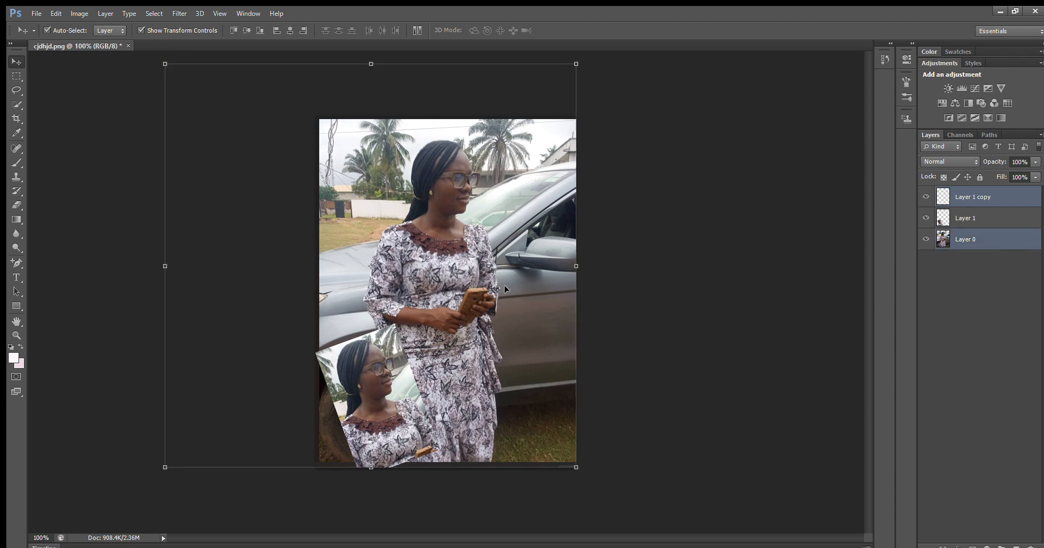
{"action": "key", "text": "ctrl+alt+z"}
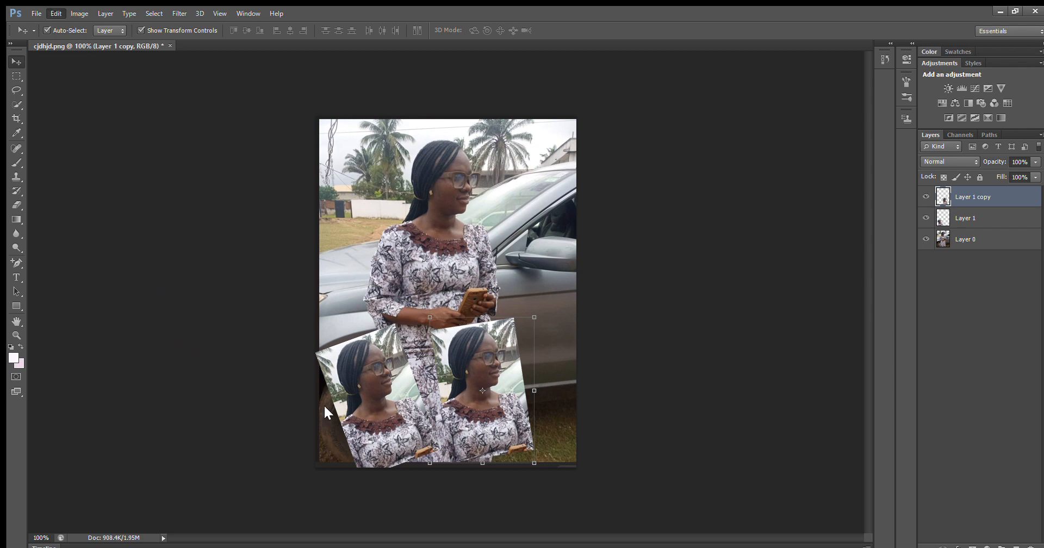
Mirror the duplicate portrait horizontally so that it faces the tilted portrait in the lower-left corner
{"action": "key", "text": "ctrl+alt+z"}
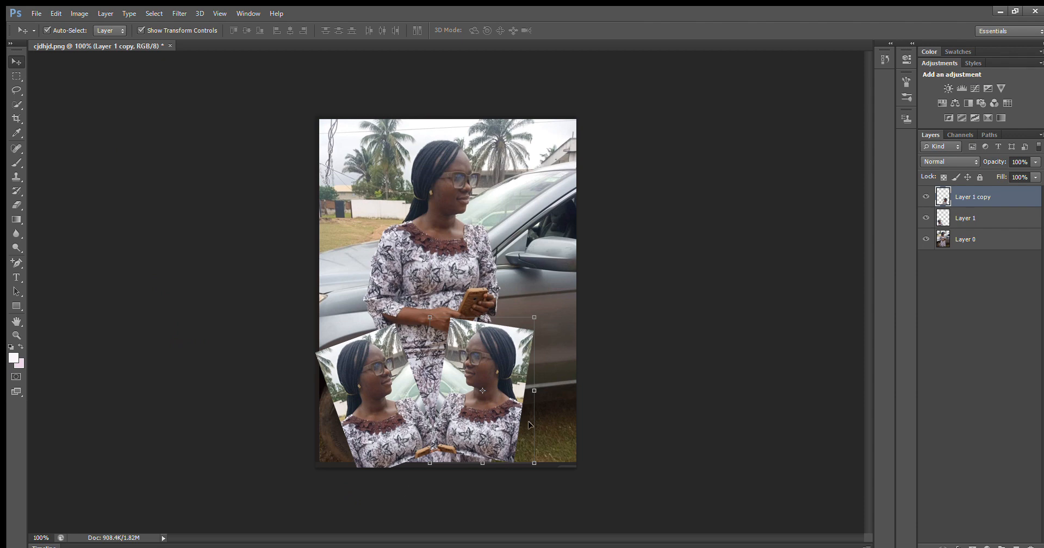
Move the two tilted portraits into the photo's lower corners and desaturate the lower-left one to black and white
{"action": "left_click_drag", "start_coordinate": [497, 342], "coordinate": [554, 353]}
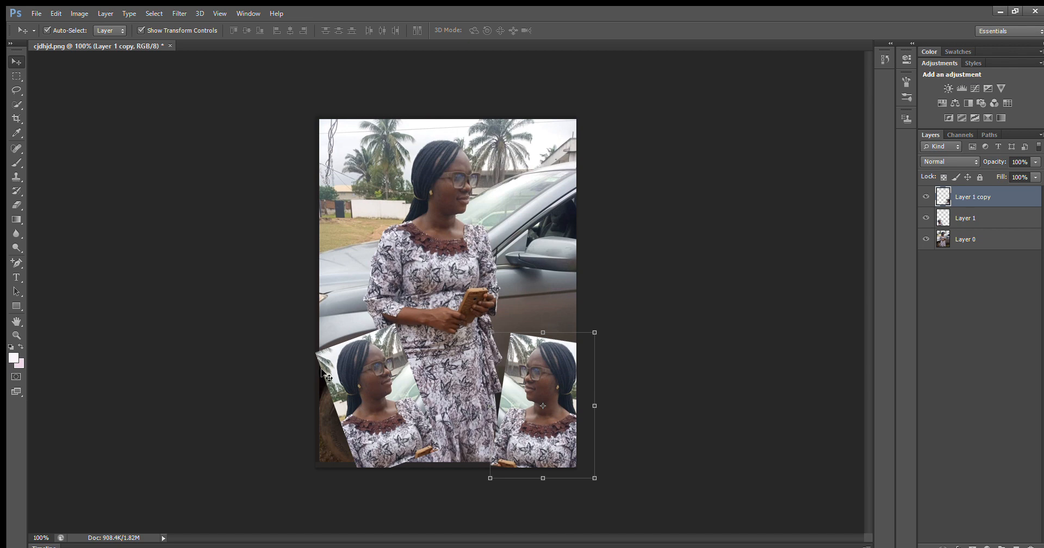
{"action": "left_click", "coordinate": [347, 368]}
{"action": "left_click_drag", "start_coordinate": [348, 371], "coordinate": [328, 364]}
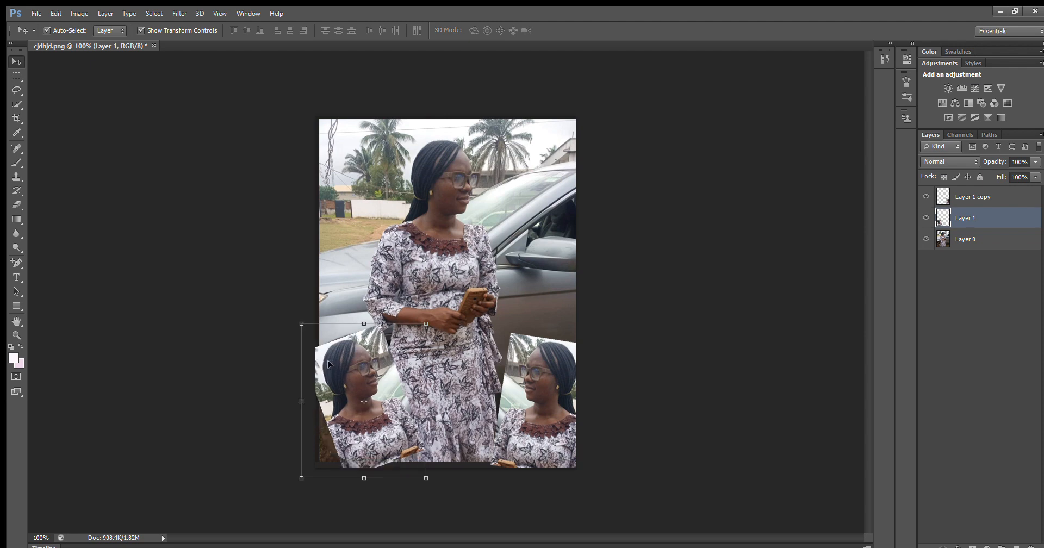
{"action": "key", "text": "ctrl+shift+u"}
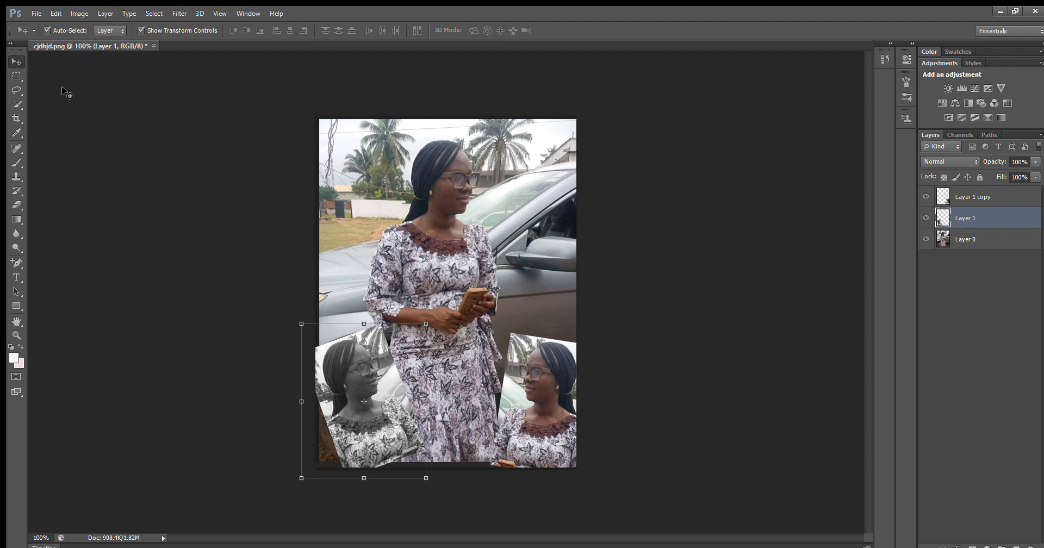
Copy an elliptical selection around the woman's head and shoulders from the background photo onto a new layer
{"action": "left_click", "coordinate": [501, 239]}
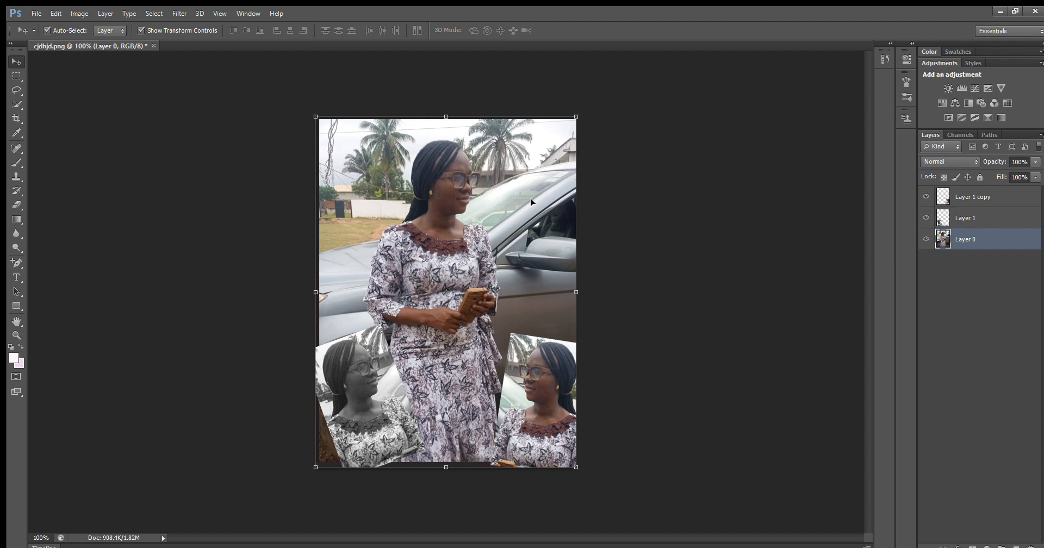
{"action": "left_click", "coordinate": [17, 76]}
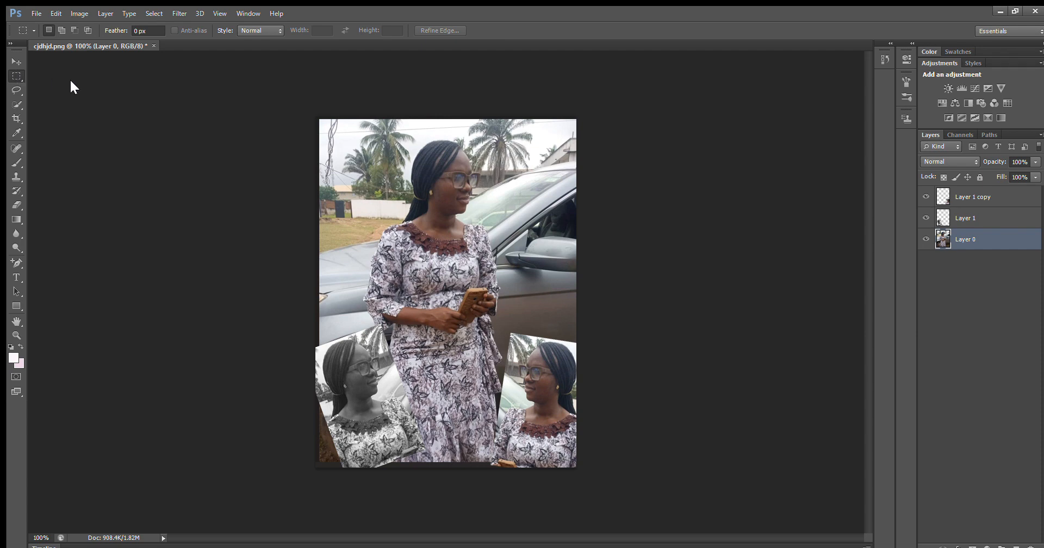
{"action": "key", "text": "shift+m"}
{"action": "mouse_move", "coordinate": [393, 136]}
{"action": "left_mouse_down"}
{"action": "mouse_move", "coordinate": [501, 249]}
{"action": "mouse_move", "coordinate": [504, 260]}
{"action": "mouse_move", "coordinate": [487, 265]}
{"action": "mouse_move", "coordinate": [499, 260]}
{"action": "left_mouse_up"}
{"action": "left_click", "coordinate": [9, 55]}
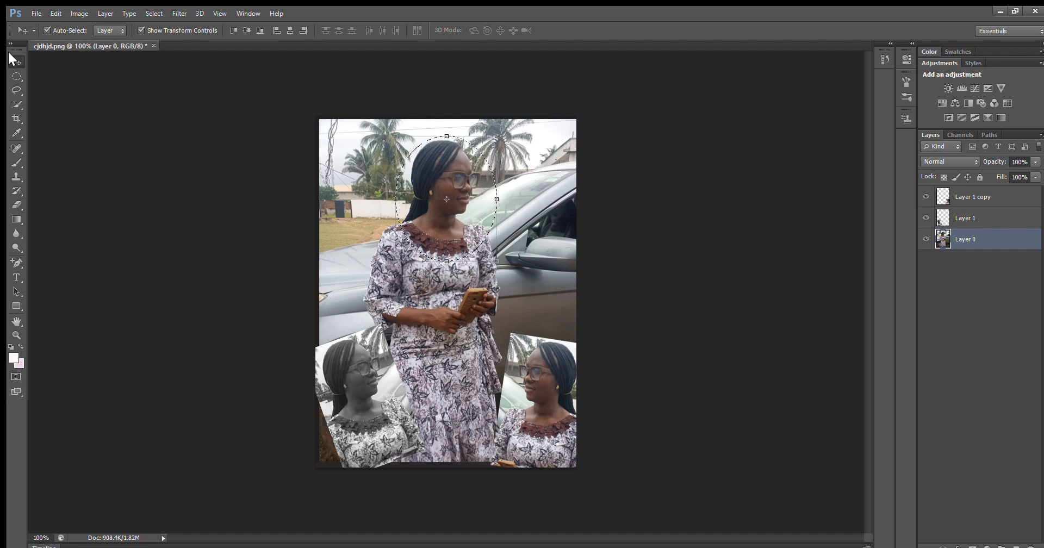
{"action": "key", "text": "ctrl+j"}
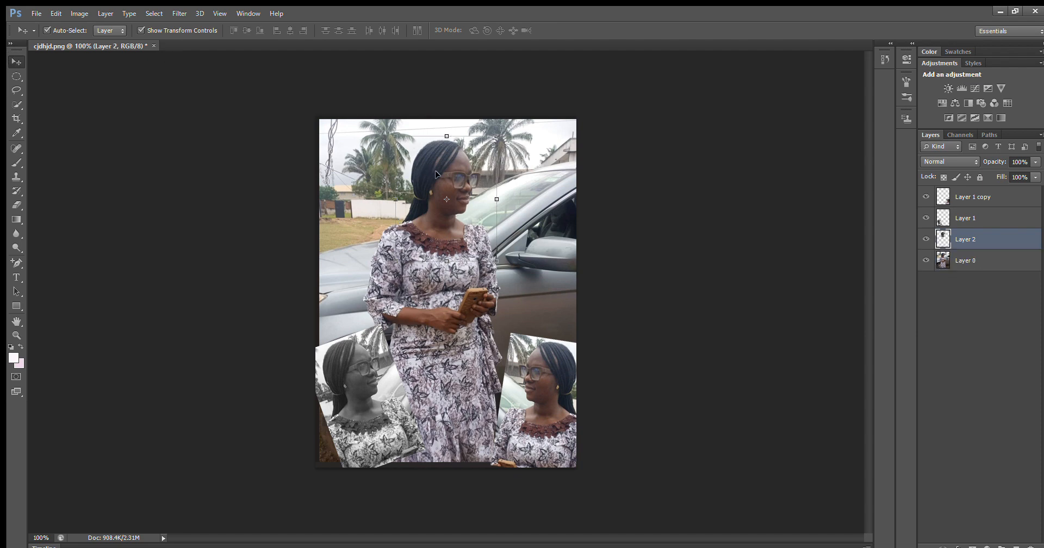
Scale the oval head copy to about 75% and move it to the photo's upper-right corner
{"action": "left_click_drag", "start_coordinate": [436, 173], "coordinate": [364, 181]}
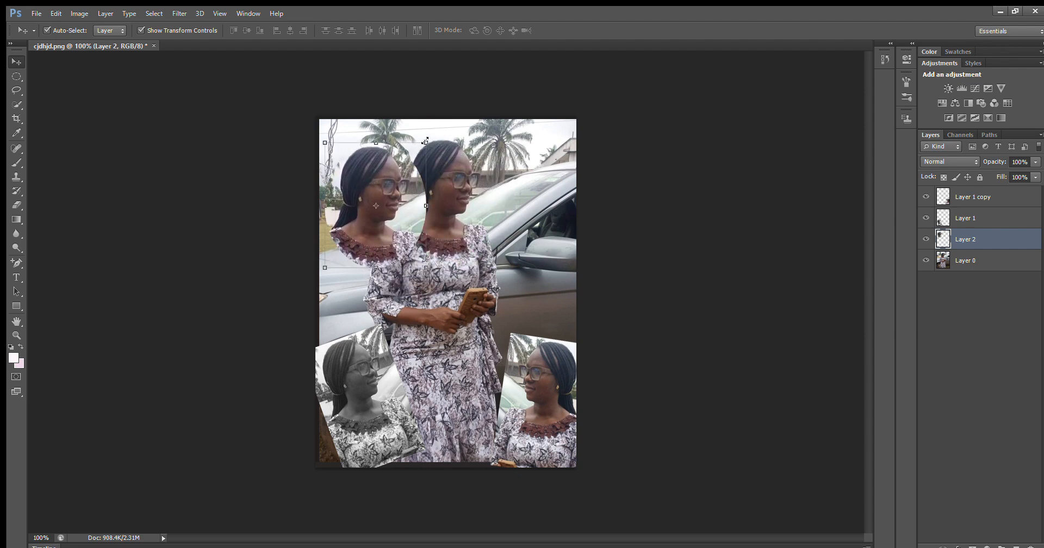
{"action": "left_click_drag", "start_coordinate": [425, 141], "coordinate": [401, 173]}
{"action": "left_click_drag", "start_coordinate": [368, 207], "coordinate": [531, 160]}
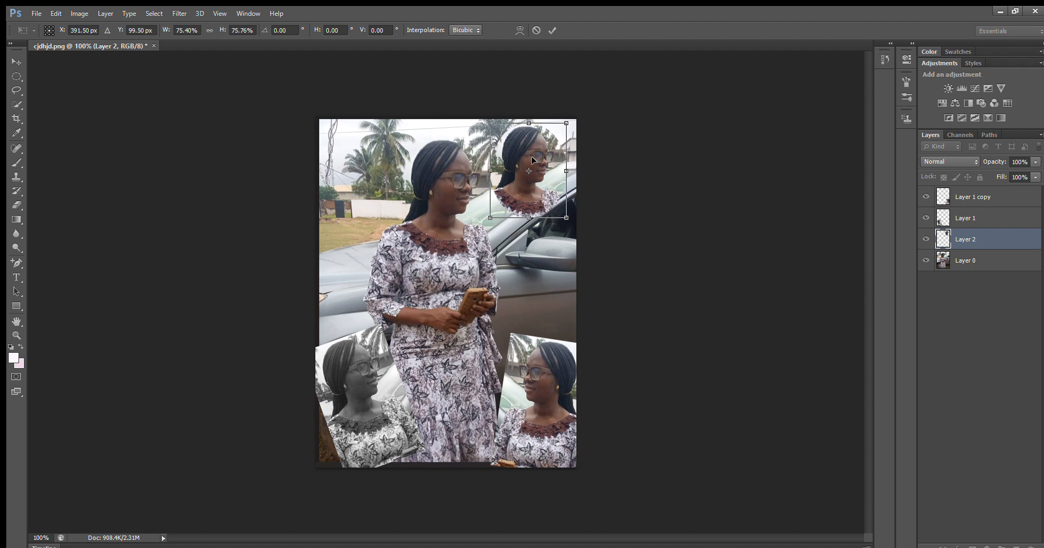
{"action": "left_click", "coordinate": [15, 63]}
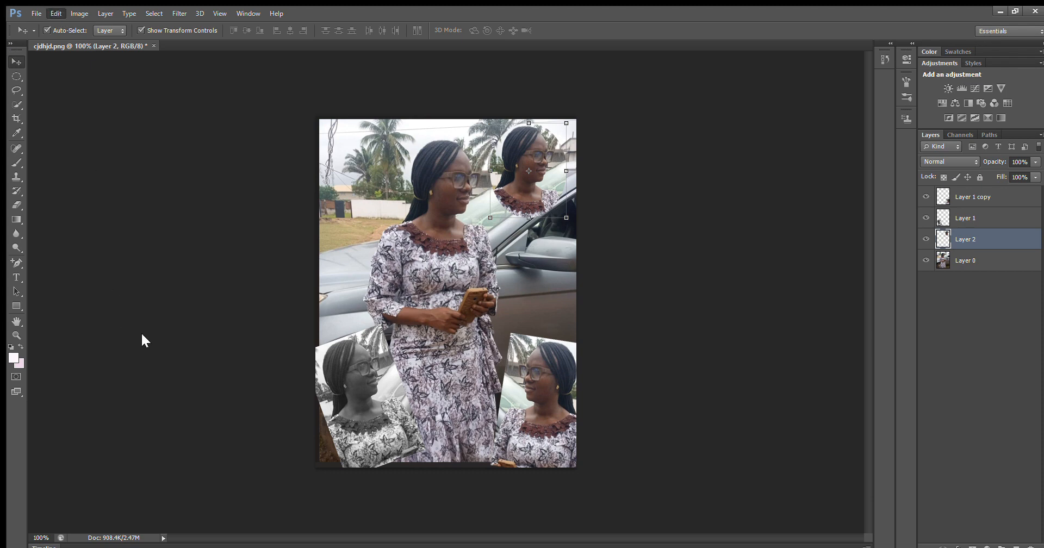
Mirror the oval head copy horizontally and nudge it right and down against the photo's right edge
{"action": "left_click", "coordinate": [356, 512]}
{"action": "key", "text": "Right"}
{"action": "key", "text": "Right"}
{"action": "key", "text": "Right"}
{"action": "key", "text": "Right"}
{"action": "key", "text": "Right"}
{"action": "key", "text": "Right"}
{"action": "key", "text": "Right"}
{"action": "key", "text": "Right"}
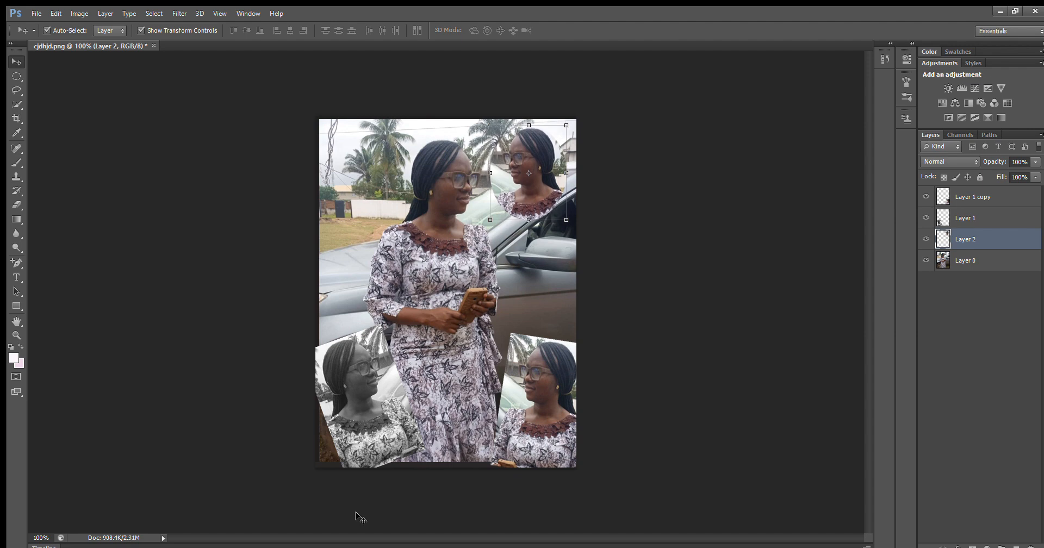
{"action": "key", "text": "Down"}
{"action": "key", "text": "Down"}
{"action": "key", "text": "Down"}
{"action": "key", "text": "Down"}
{"action": "key", "text": "Right"}
{"action": "key", "text": "Right"}
{"action": "key", "text": "Right"}
{"action": "key", "text": "Right"}
{"action": "key", "text": "Down"}
{"action": "key", "text": "Down"}
{"action": "key", "text": "Down"}
{"action": "key", "text": "Down"}
{"action": "key", "text": "Down"}
{"action": "key", "text": "Down"}
{"action": "key", "text": "Down"}
{"action": "key", "text": "Down"}
{"action": "key", "text": "Down"}
{"action": "key", "text": "Down"}
{"action": "key", "text": "Down"}
{"action": "key", "text": "Down"}
{"action": "key", "text": "Down"}
{"action": "key", "text": "Down"}
{"action": "key", "text": "Down"}
{"action": "key", "text": "Down"}
{"action": "key", "text": "Down"}
{"action": "key", "text": "Down"}
{"action": "key", "text": "Down"}
{"action": "key", "text": "Down"}
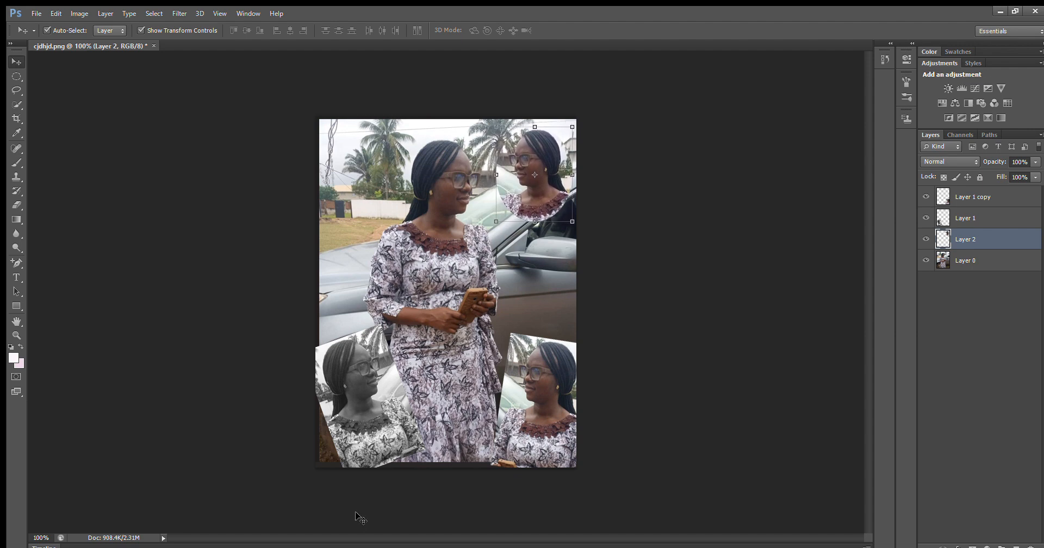
{"action": "key", "text": "Right"}
{"action": "key", "text": "Right"}
{"action": "key", "text": "Right"}
{"action": "key", "text": "Right"}
{"action": "key", "text": "Right"}
{"action": "key", "text": "Right"}
{"action": "key", "text": "Right"}
{"action": "key", "text": "Right"}
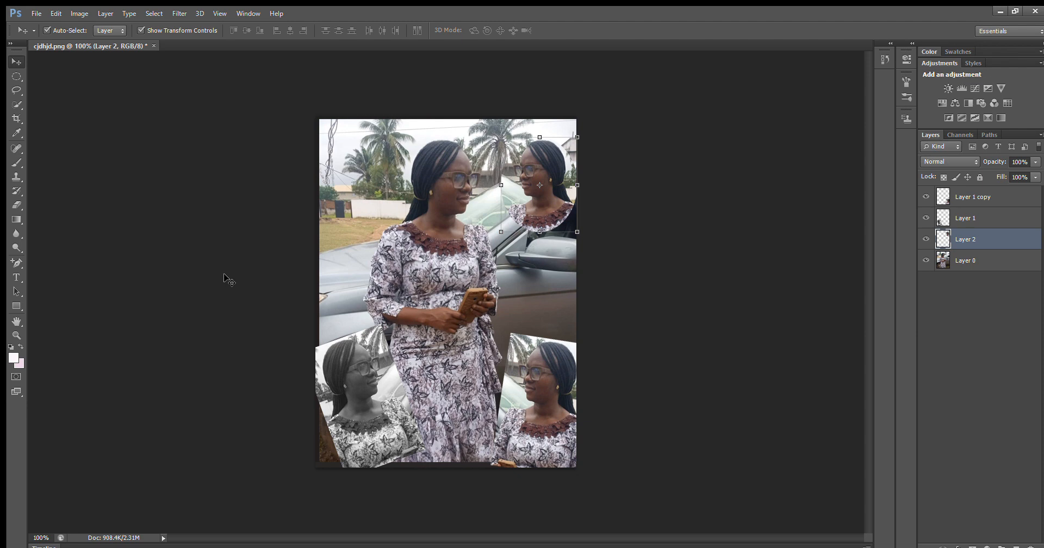
Merge all visible layers into one and select the merged layer
{"action": "key", "text": "shift+ctrl+e"}
{"action": "left_click", "coordinate": [228, 280]}
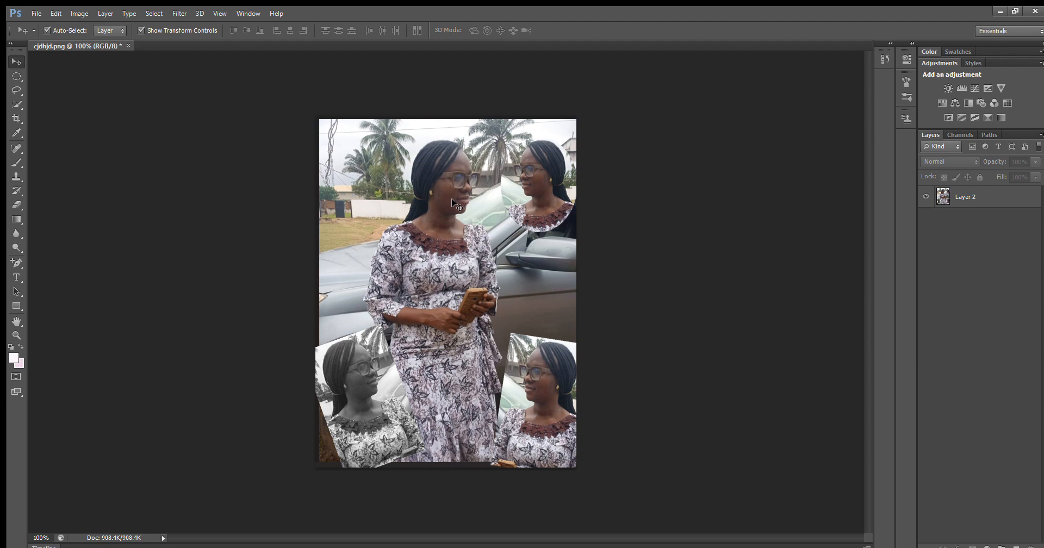
{"action": "left_click", "coordinate": [501, 336]}
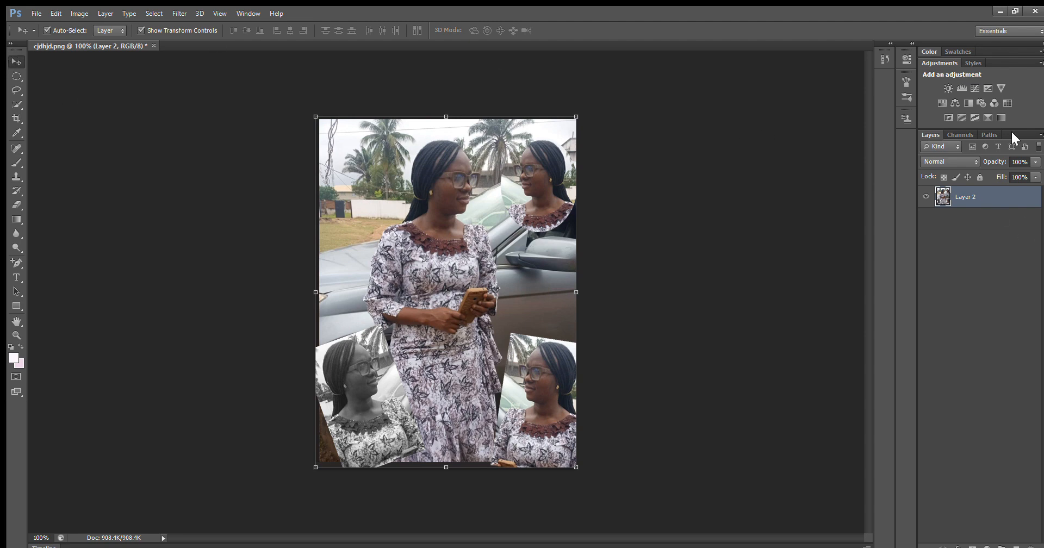
Brighten the merged collage with a tonal adjustment
{"action": "key", "text": "i"}
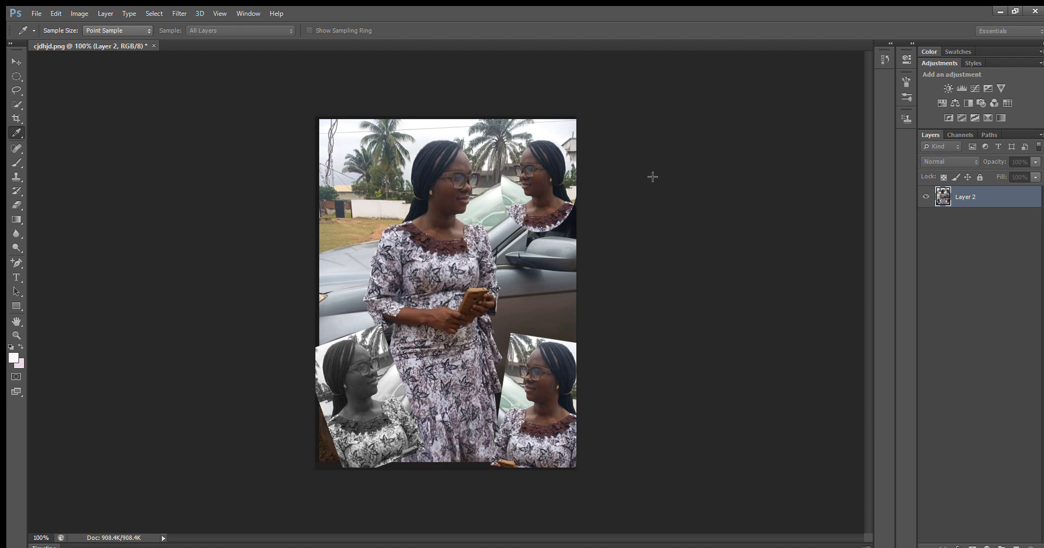
{"action": "key", "text": "ctrl+z"}
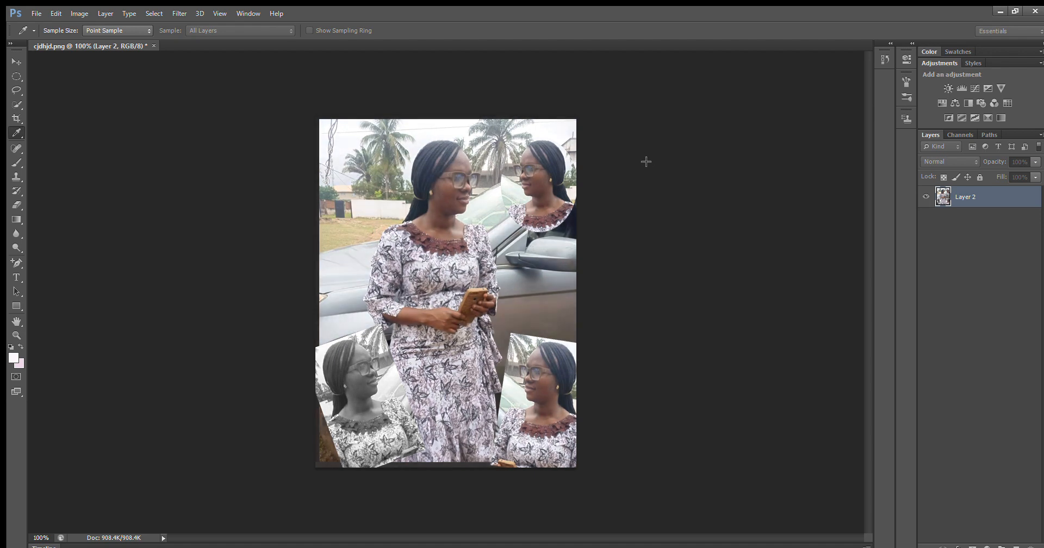
{"action": "key", "text": "ctrl+z"}
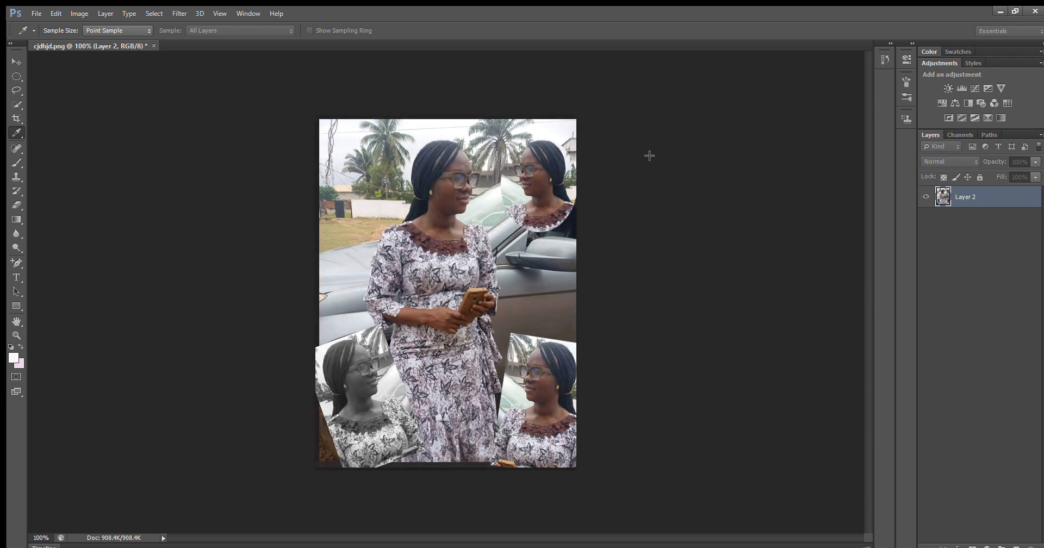
{"action": "key", "text": "ctrl+z"}
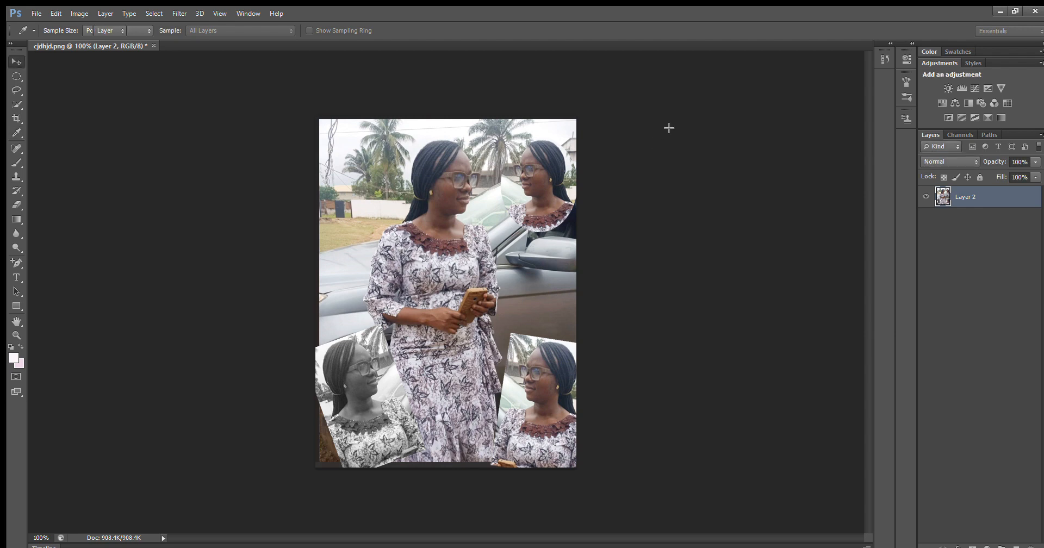
{"action": "key", "text": "ctrl+z"}
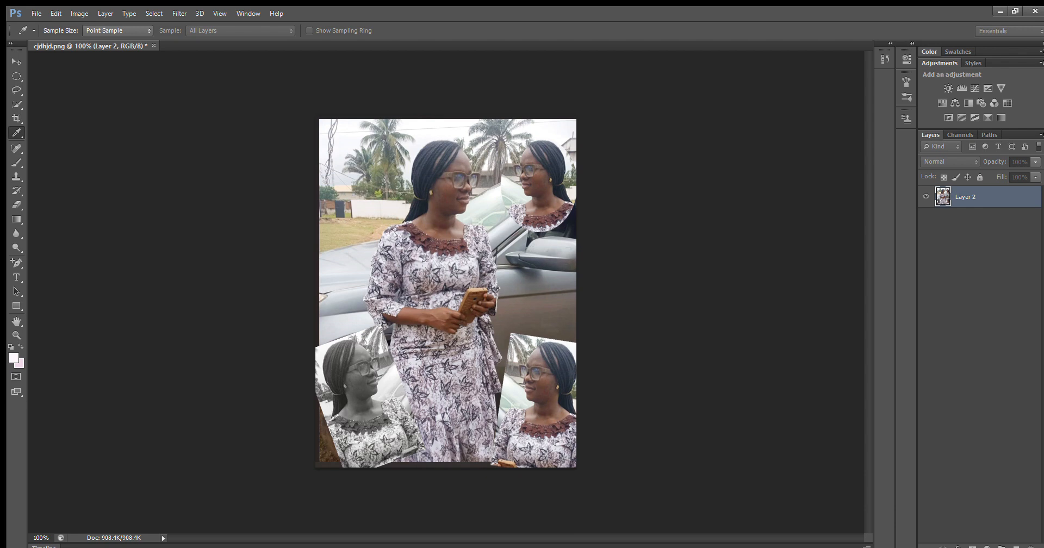
Close the finished collage and reopen the original cjdhjd.png photo
{"action": "key", "text": "v"}
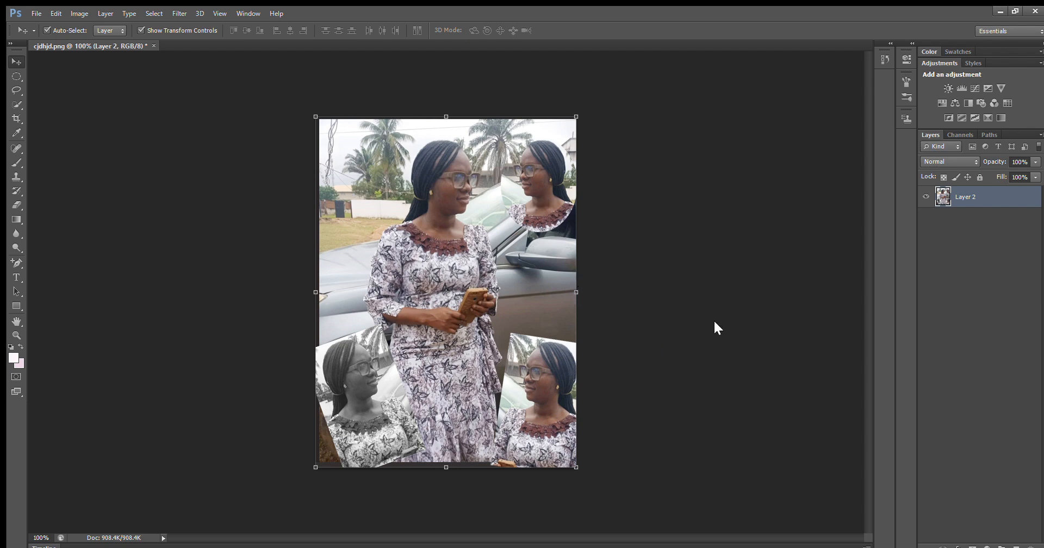
{"action": "key", "text": "h"}
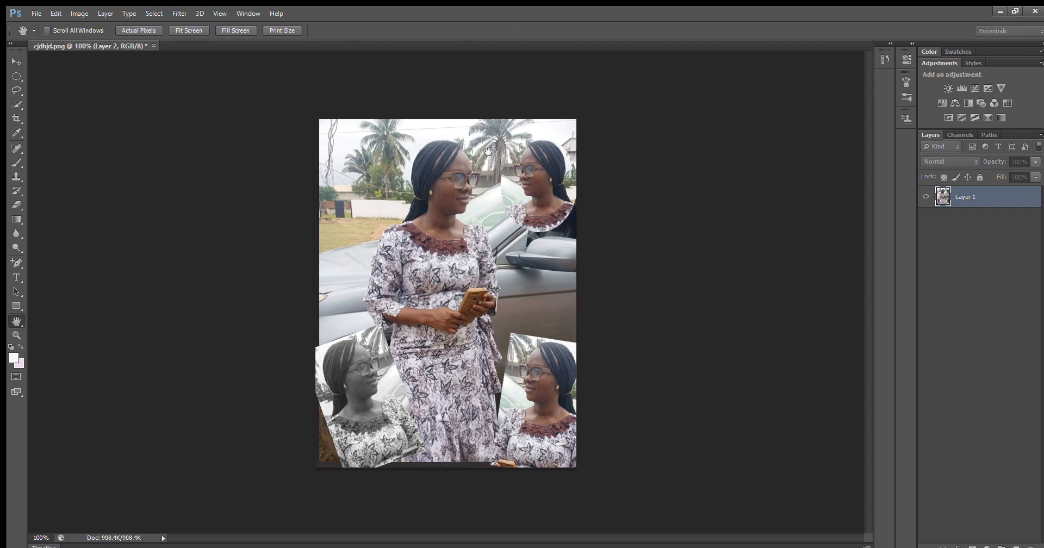
{"action": "key", "text": "v"}
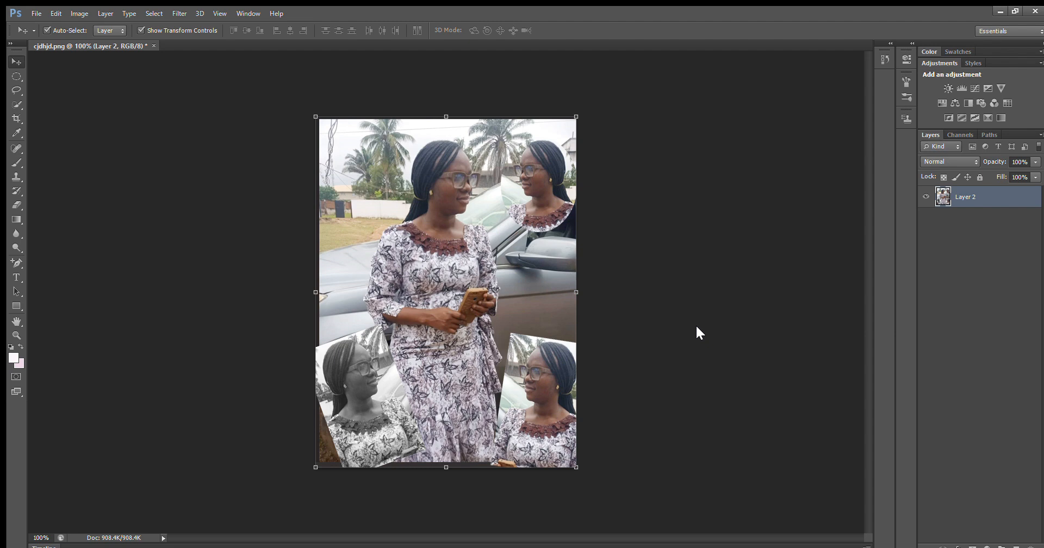
{"action": "key", "text": "ctrl+w"}
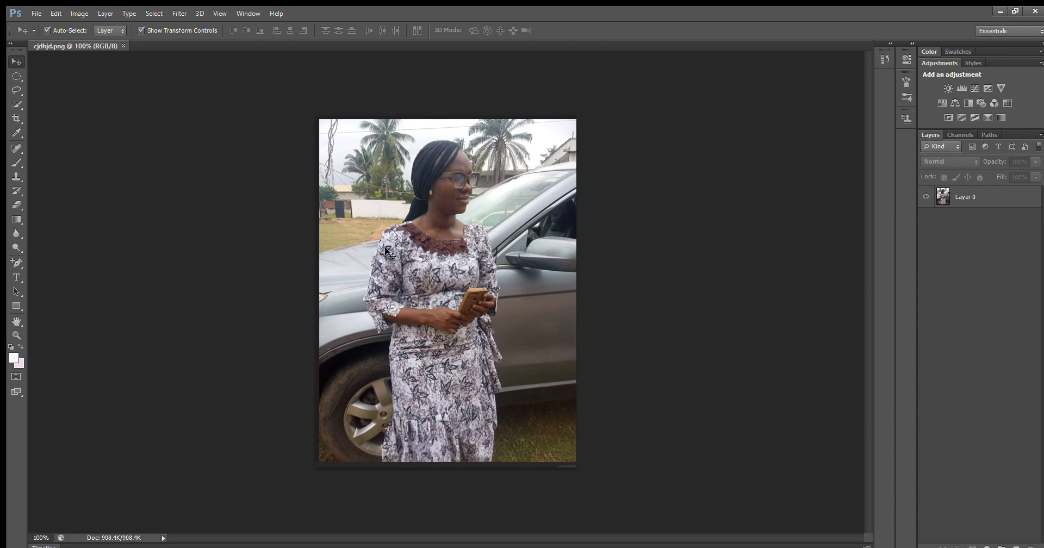
Start a Polygonal Lasso outline at the dress's lower-right hem and trace up the woman's right-hand edge to the neck
{"action": "left_click", "coordinate": [16, 91]}
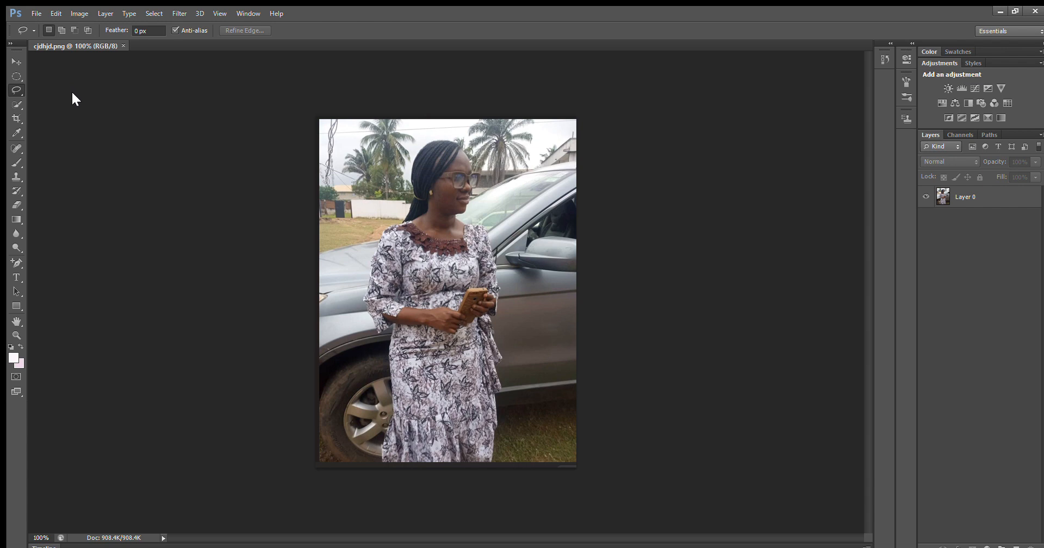
{"action": "key", "text": "shift+l"}
{"action": "left_click", "coordinate": [491, 461]}
{"action": "left_click", "coordinate": [459, 217]}
{"action": "left_click", "coordinate": [477, 222]}
{"action": "scroll", "coordinate": [467, 197], "scroll_direction": "up", "scroll_amount": 2}
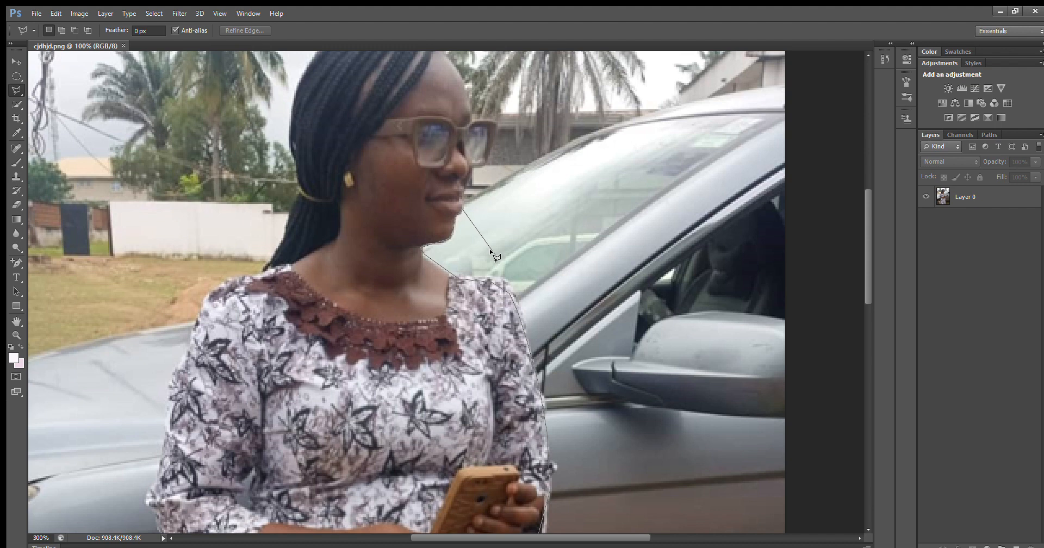
Remove the last lasso points near the chin and retrace the outline over the shoulder, neck and head
{"action": "key", "text": "BackSpace"}
{"action": "key", "text": "BackSpace"}
{"action": "key", "text": "BackSpace"}
{"action": "left_click", "coordinate": [506, 281]}
{"action": "left_click", "coordinate": [489, 276]}
{"action": "left_click", "coordinate": [453, 278]}
{"action": "scroll", "coordinate": [443, 56], "scroll_direction": "up", "scroll_amount": 3}
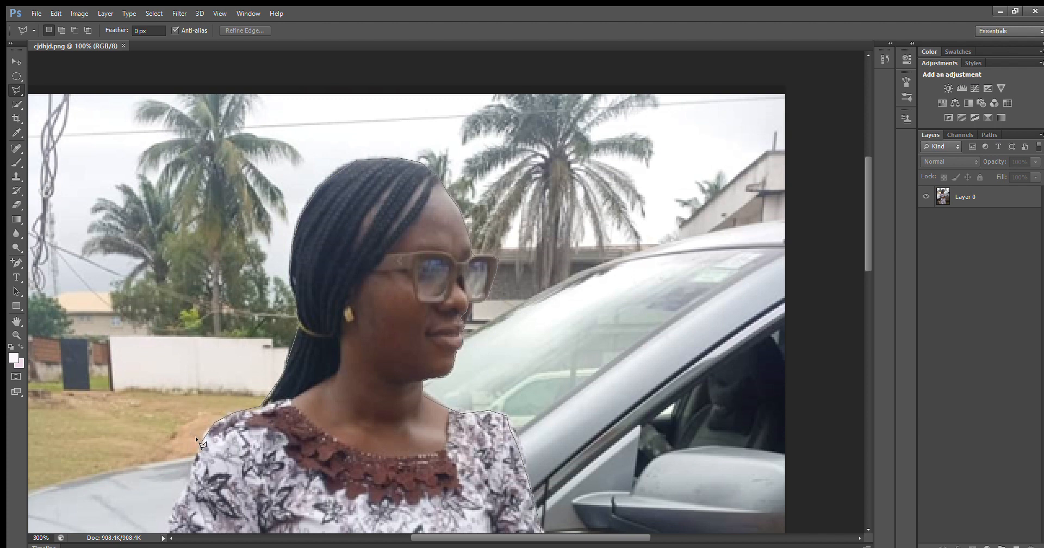
Continue the lasso outline down the sleeve on the photo's left side, around the cuff and in to the waist
{"action": "left_click", "coordinate": [191, 478]}
{"action": "left_click", "coordinate": [164, 529]}
{"action": "scroll", "coordinate": [164, 530], "scroll_direction": "down", "scroll_amount": 8}
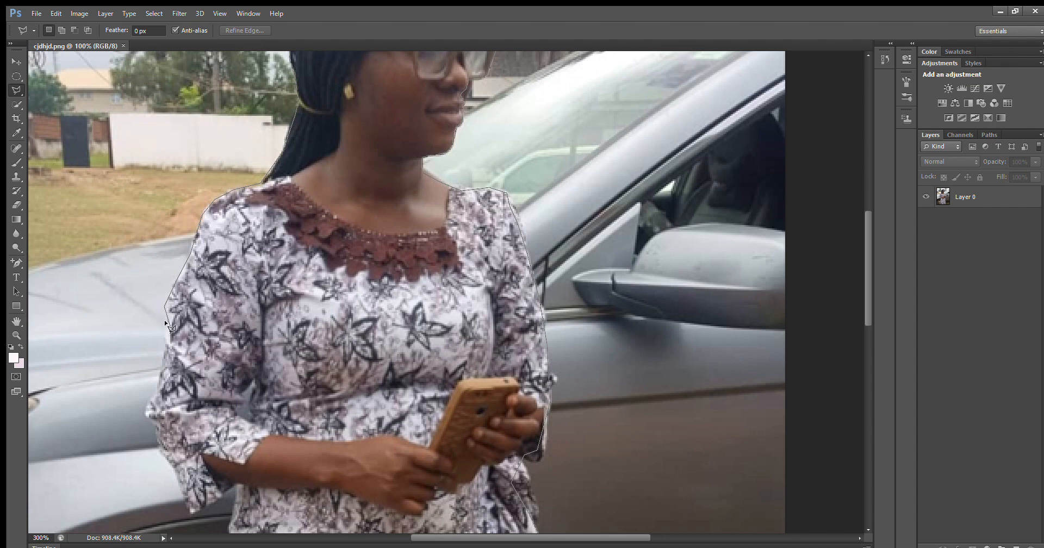
{"action": "left_click", "coordinate": [170, 328]}
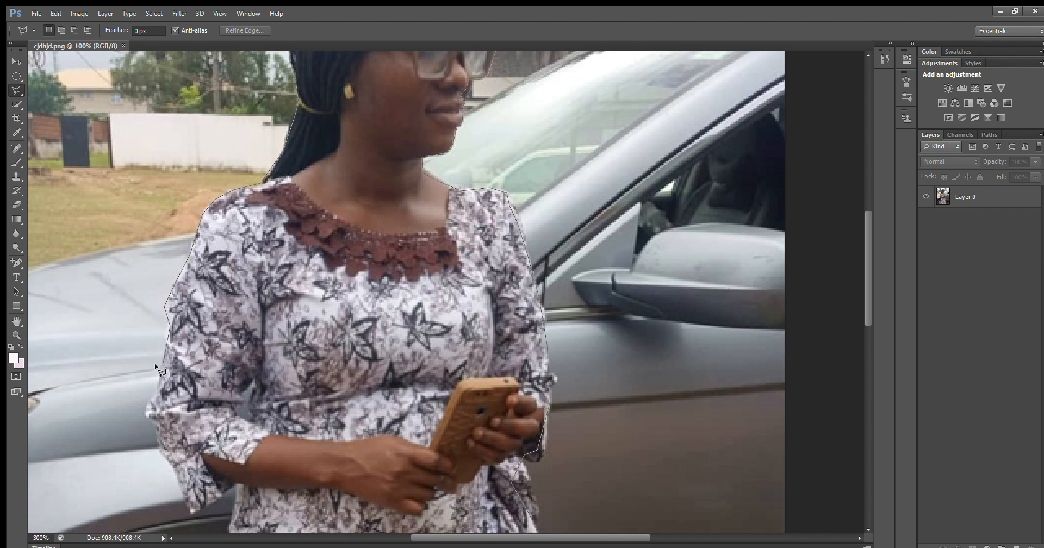
{"action": "left_click", "coordinate": [146, 413]}
{"action": "left_click", "coordinate": [192, 513]}
{"action": "left_click", "coordinate": [237, 485]}
Trace the lasso outline down the skirt and along the hem, closing the selection around the whole woman
{"action": "scroll", "coordinate": [227, 531], "scroll_direction": "down", "scroll_amount": 5}
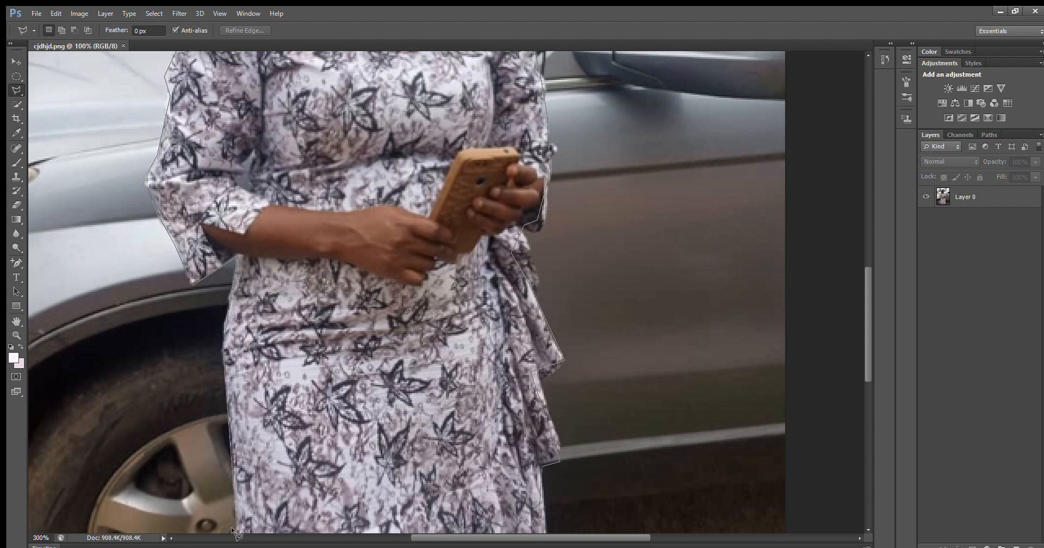
{"action": "scroll", "coordinate": [234, 489], "scroll_direction": "down", "scroll_amount": 8}
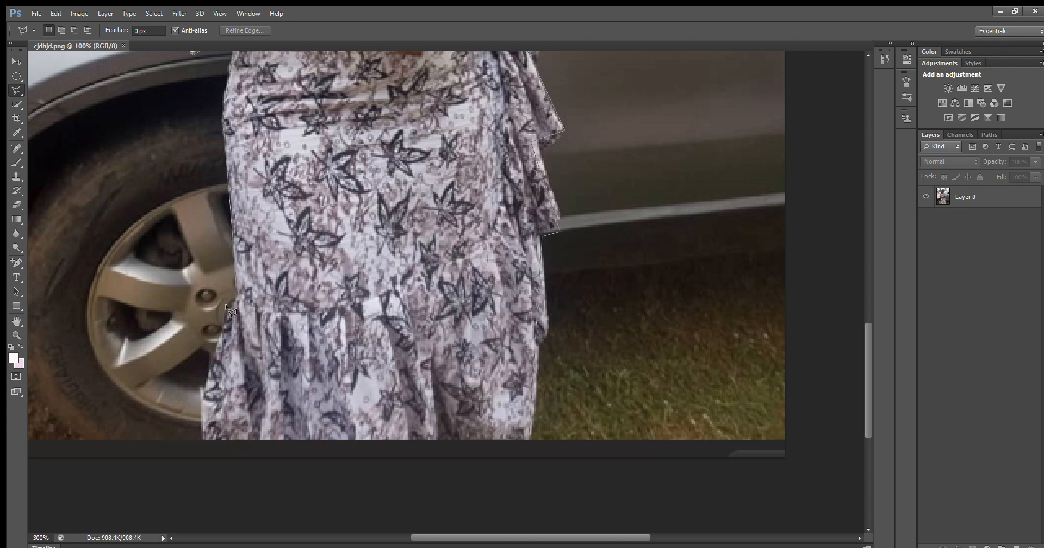
{"action": "left_click", "coordinate": [227, 305]}
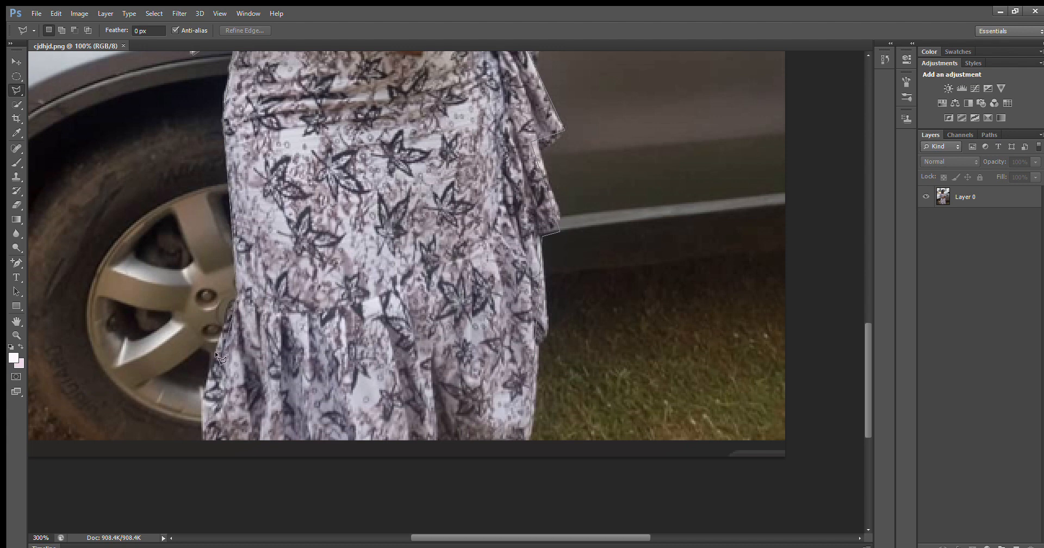
{"action": "left_click", "coordinate": [201, 387]}
{"action": "left_click", "coordinate": [203, 438]}
{"action": "left_click", "coordinate": [528, 430]}
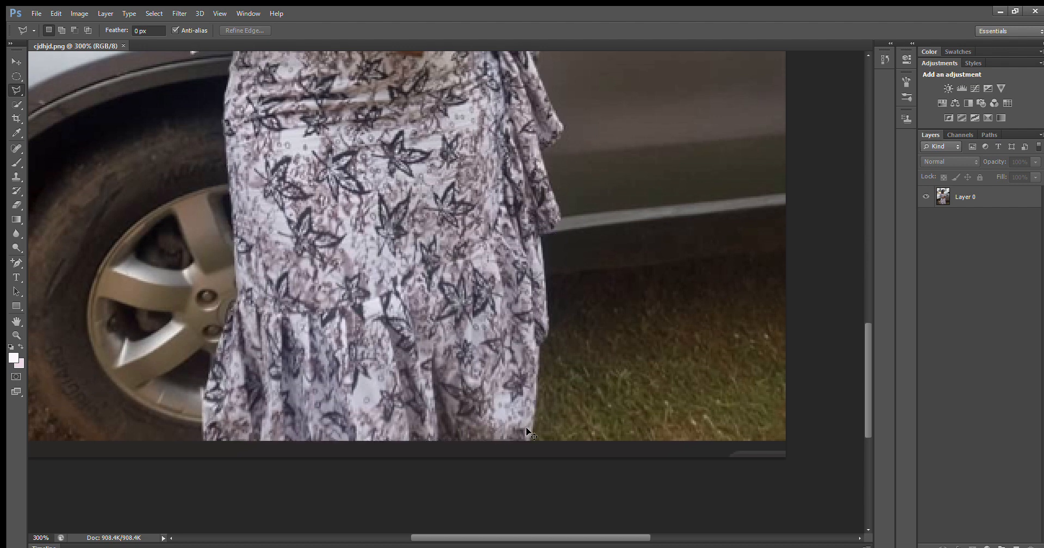
{"action": "key", "text": "ctrl+minus"}
{"action": "key", "text": "ctrl+minus"}
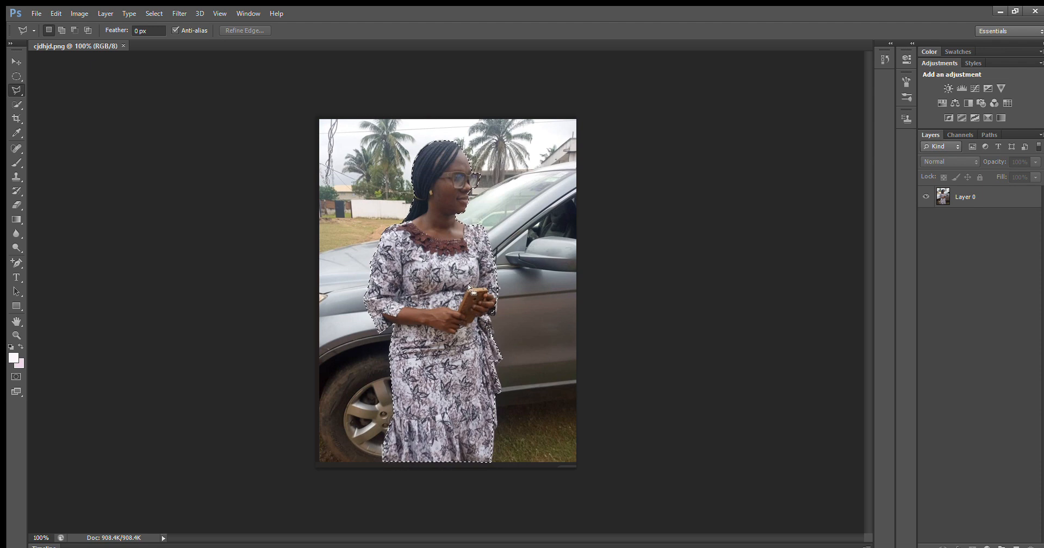
{"action": "left_click", "coordinate": [523, 233]}
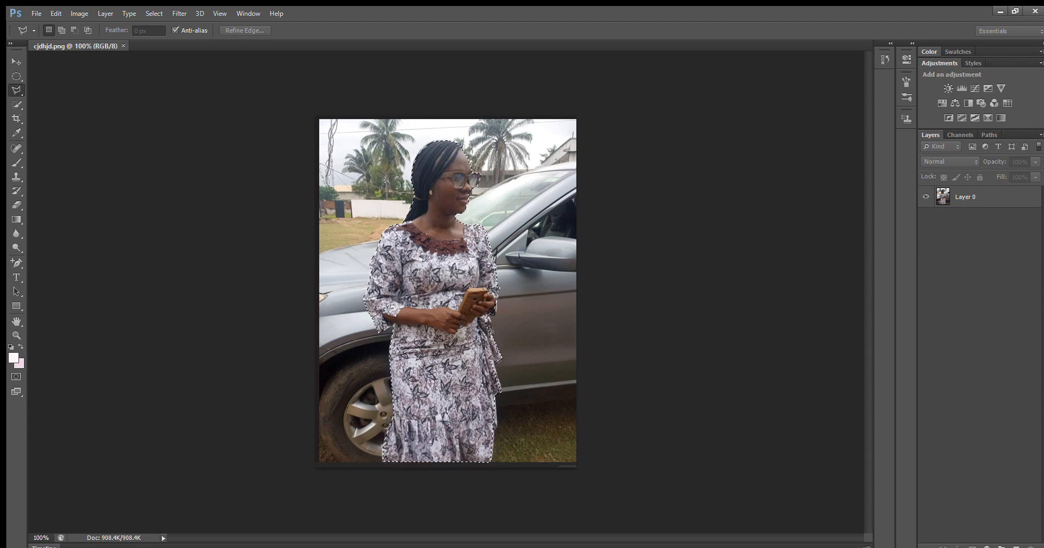
Invert the selection around the woman and delete the background from Layer 0
{"action": "key", "text": "Return"}
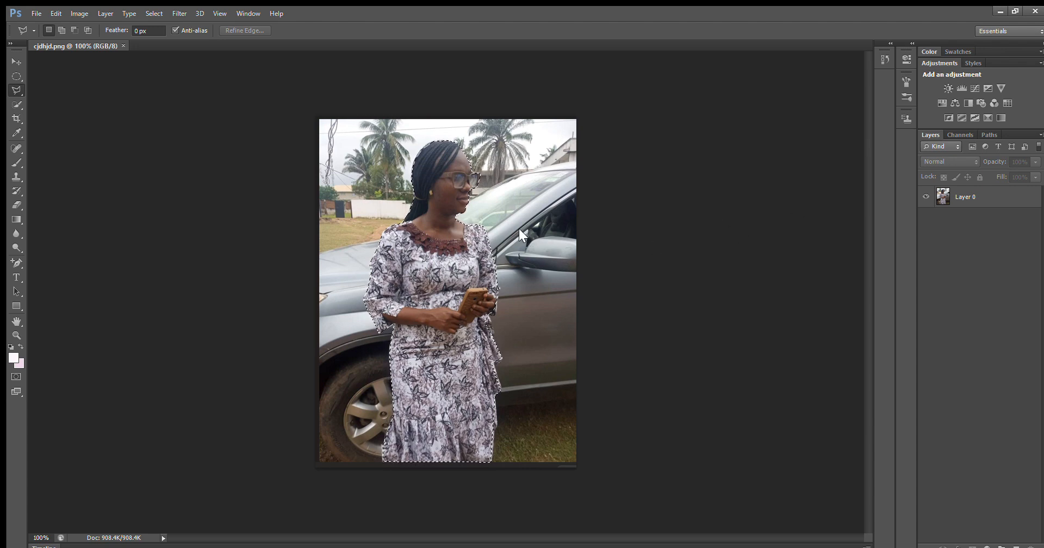
{"action": "key", "text": "ctrl+shift+i"}
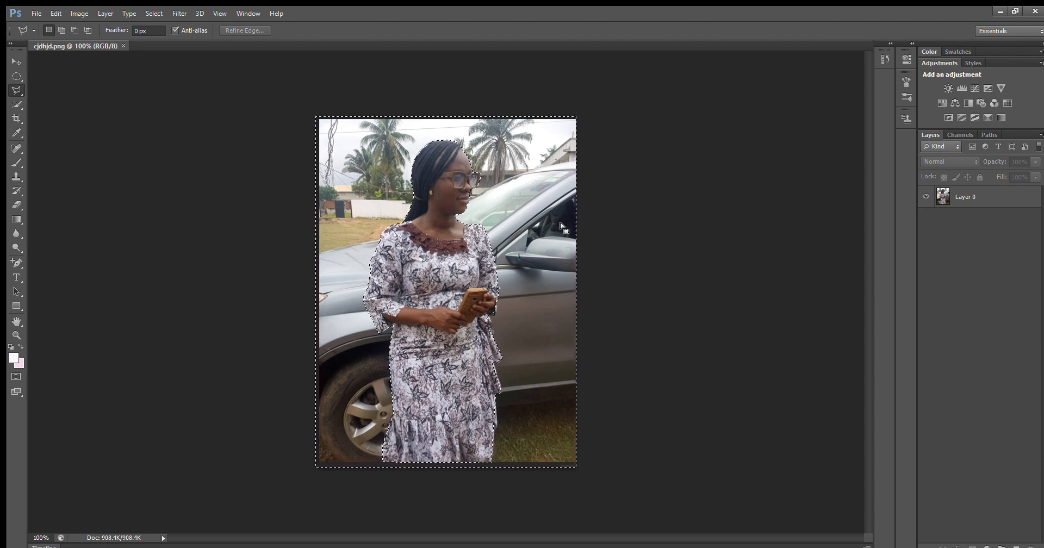
{"action": "mouse_move", "coordinate": [560, 223]}
{"action": "left_mouse_down"}
{"action": "mouse_move", "coordinate": [666, 242]}
{"action": "mouse_move", "coordinate": [592, 214]}
{"action": "left_mouse_up"}
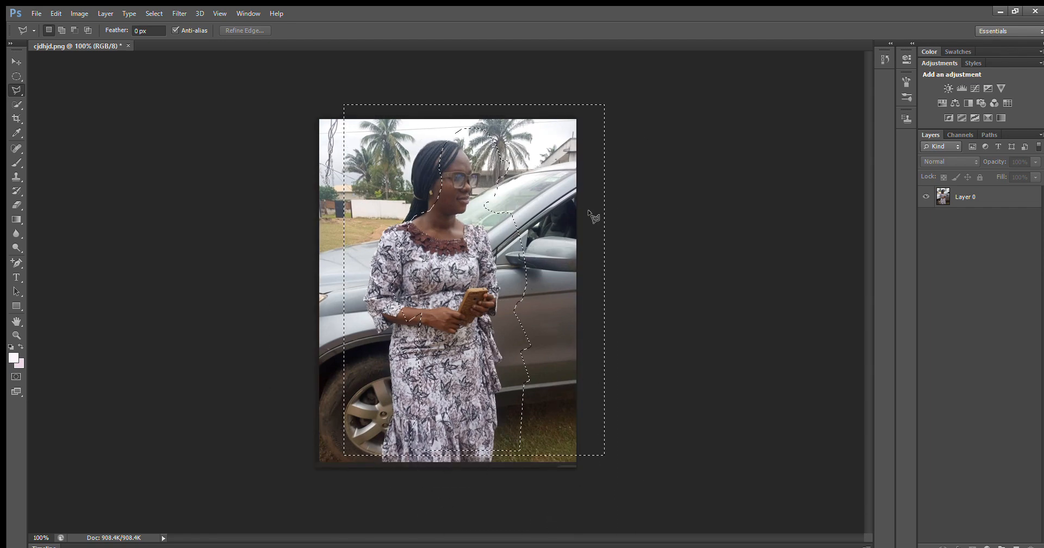
{"action": "key", "text": "ctrl+alt+z"}
{"action": "key", "text": "ctrl+alt+z"}
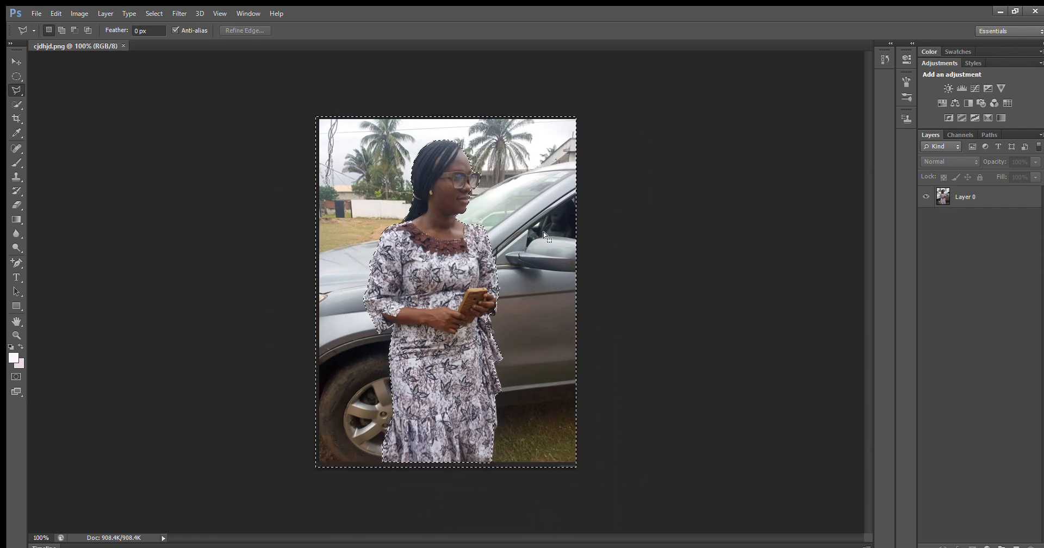
{"action": "left_click", "coordinate": [975, 201]}
{"action": "key", "text": "Delete"}
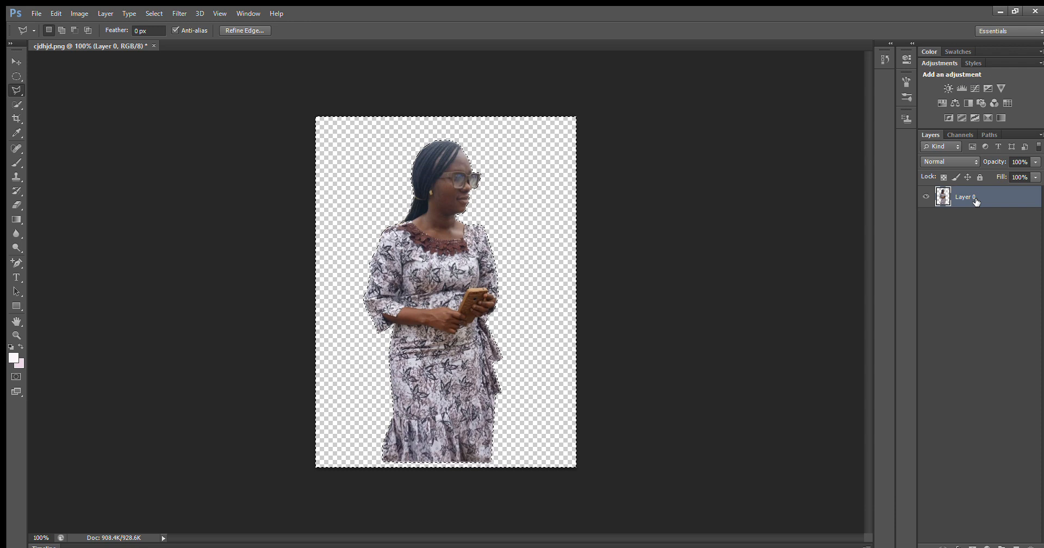
Deselect, and move the cut-out woman slightly down until her hem meets the canvas's lower edge
{"action": "left_click", "coordinate": [10, 62]}
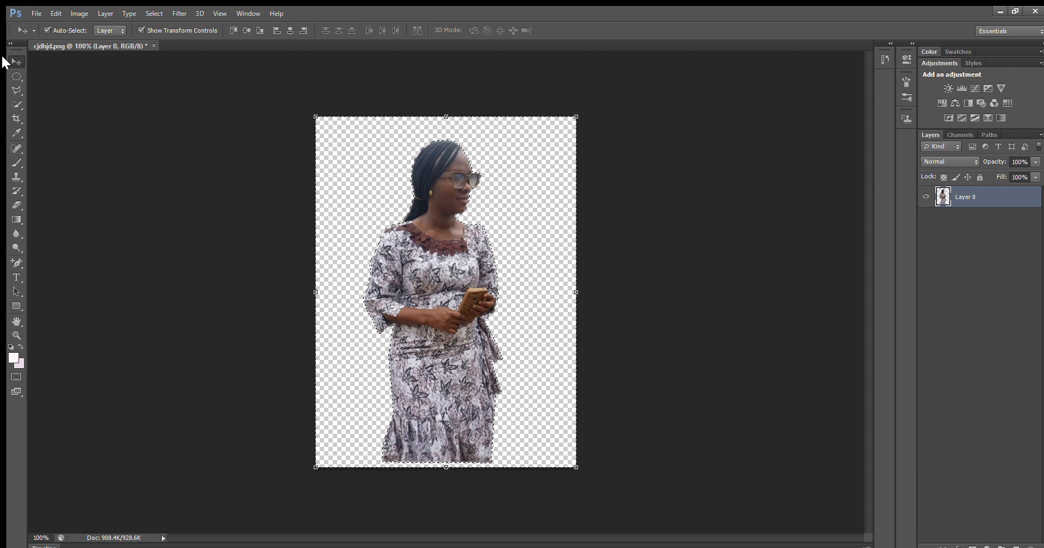
{"action": "key", "text": "ctrl+d"}
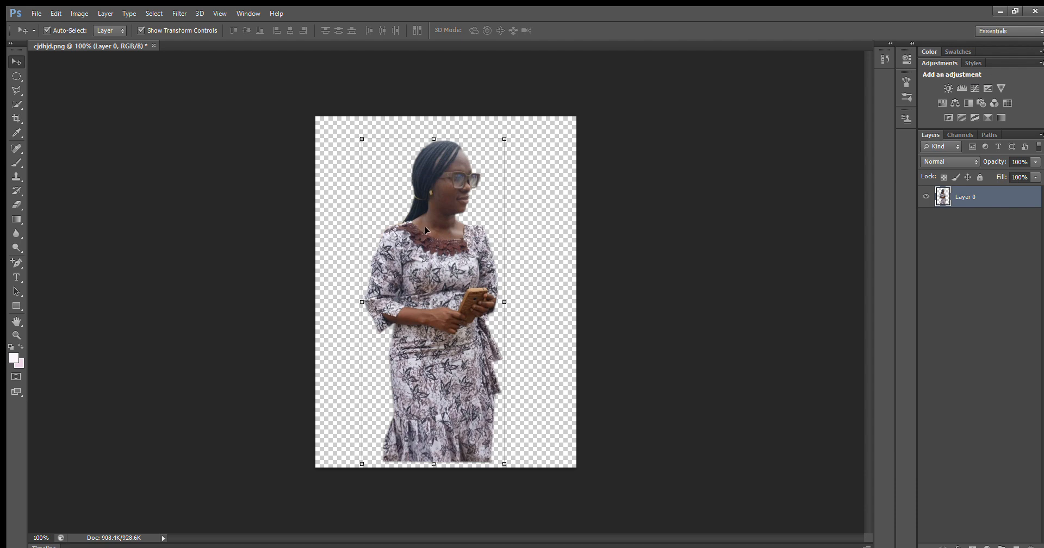
{"action": "left_click_drag", "start_coordinate": [425, 231], "coordinate": [425, 239]}
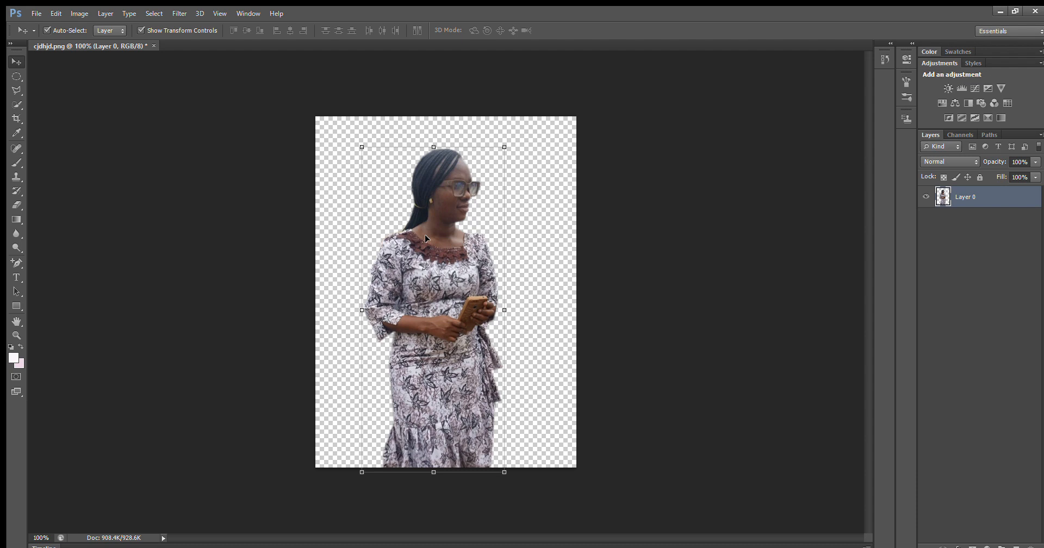
Duplicate the cut-out woman's layer
{"action": "key", "text": "ctrl+BackSpace"}
{"action": "key", "text": "ctrl+z"}
{"action": "key", "text": "ctrl+j"}
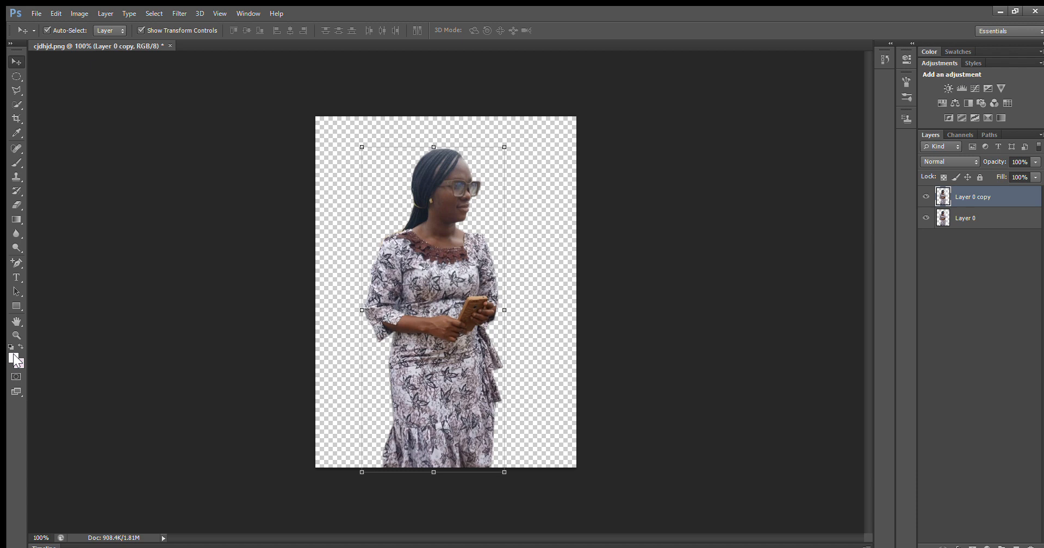
Try a dark red fill on the duplicate layer as a background behind the woman, and undo it
{"action": "key", "text": "i"}
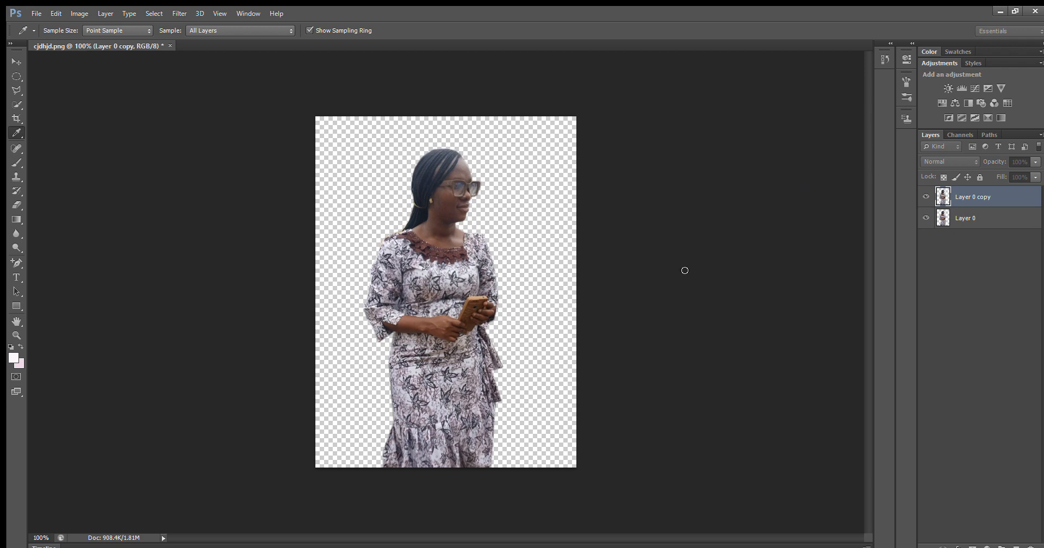
{"action": "key", "text": "v"}
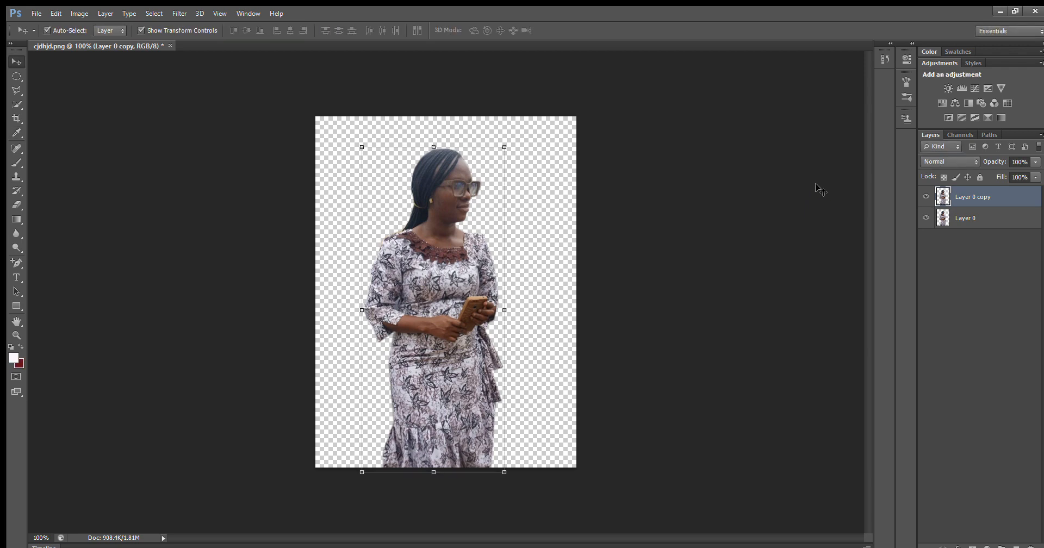
{"action": "key", "text": "ctrl+BackSpace"}
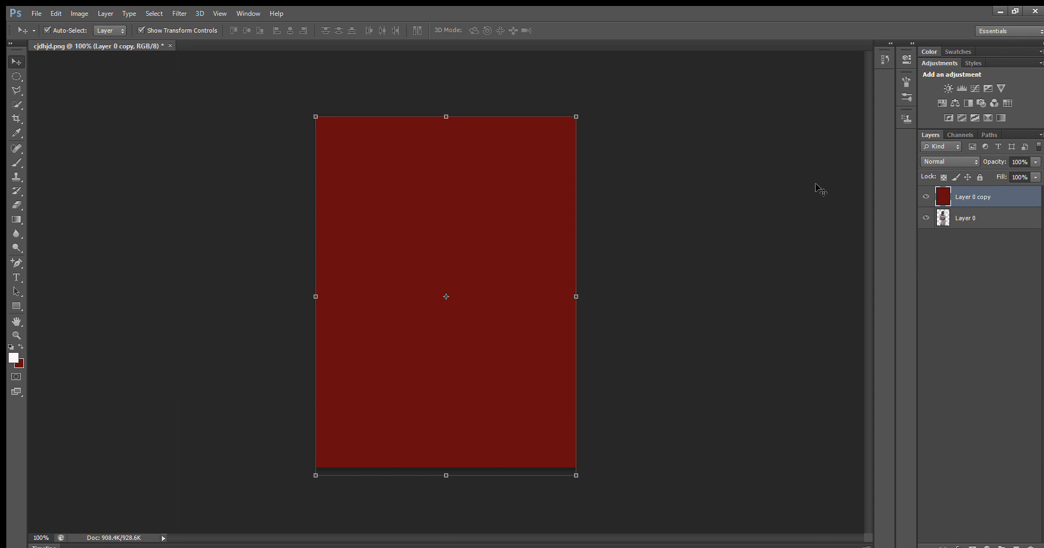
{"action": "left_click", "coordinate": [943, 218]}
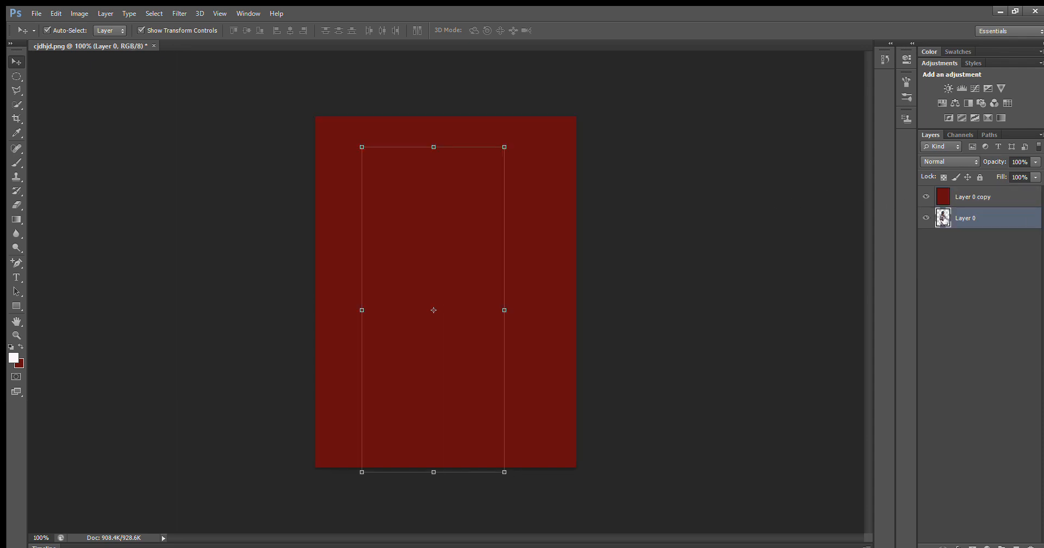
{"action": "left_click_drag", "start_coordinate": [943, 217], "coordinate": [940, 193]}
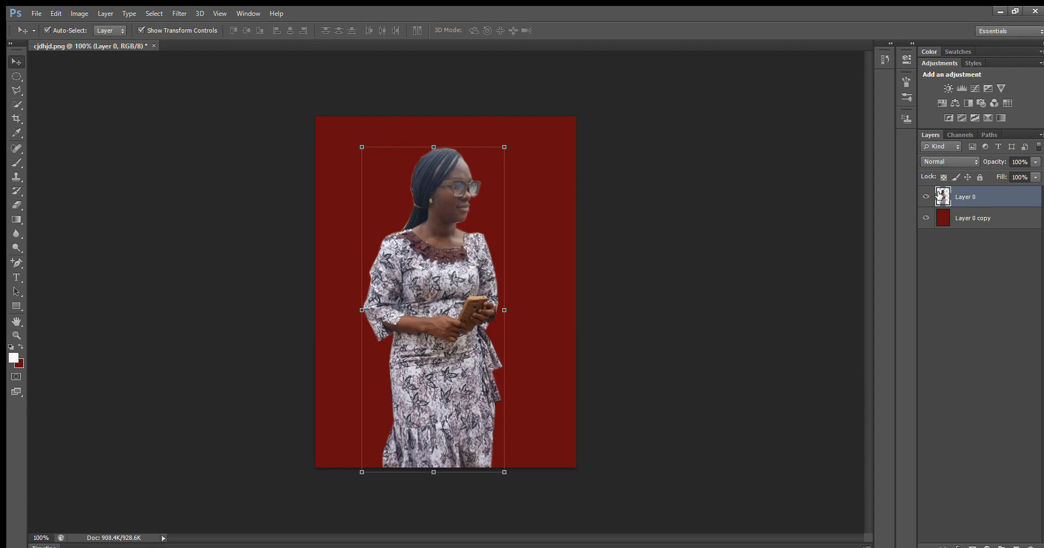
{"action": "key", "text": "ctrl+z"}
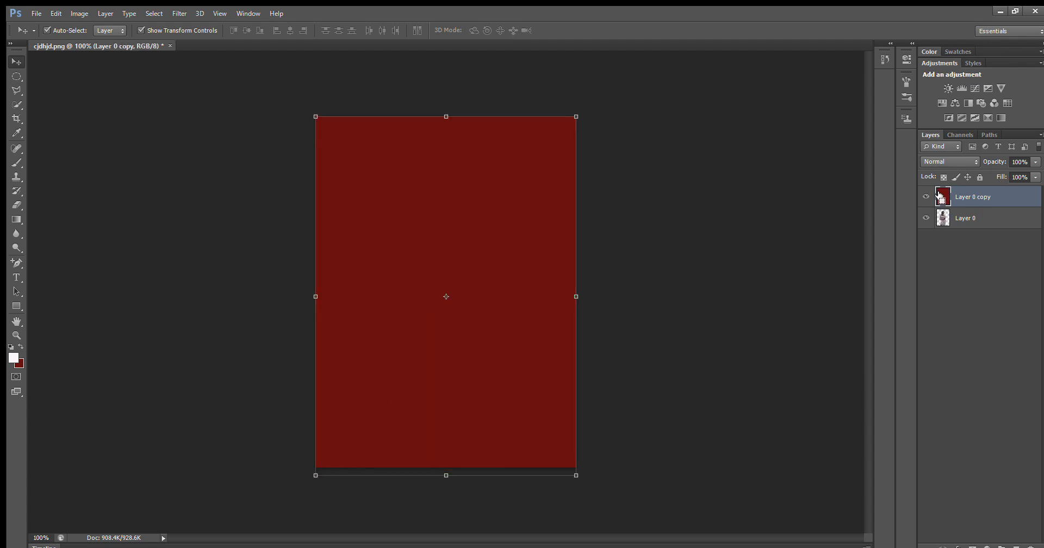
{"action": "key", "text": "ctrl+alt+z"}
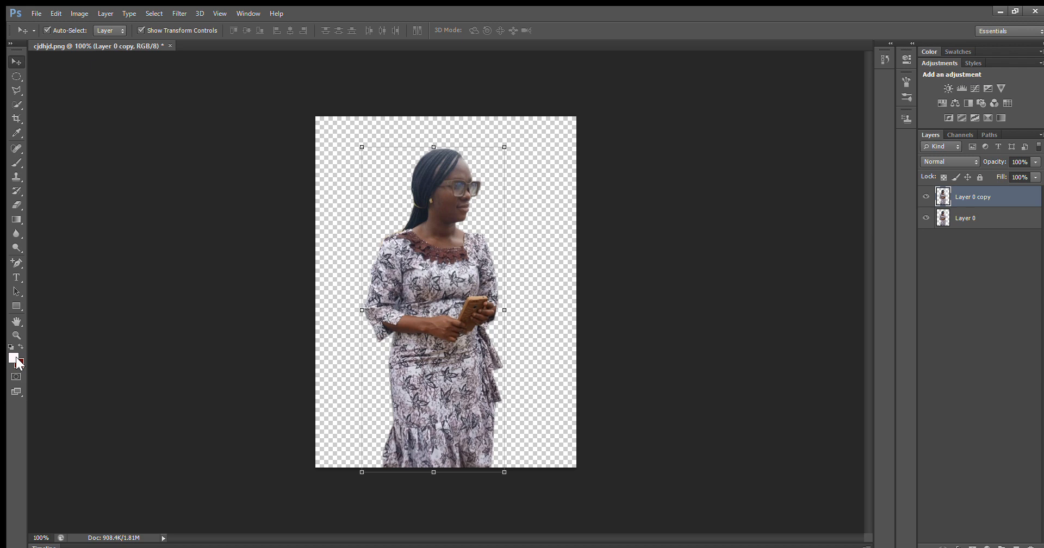
Fill the duplicate layer with a pale lilac background colour and move Layer 0 above it
{"action": "key", "text": "i"}
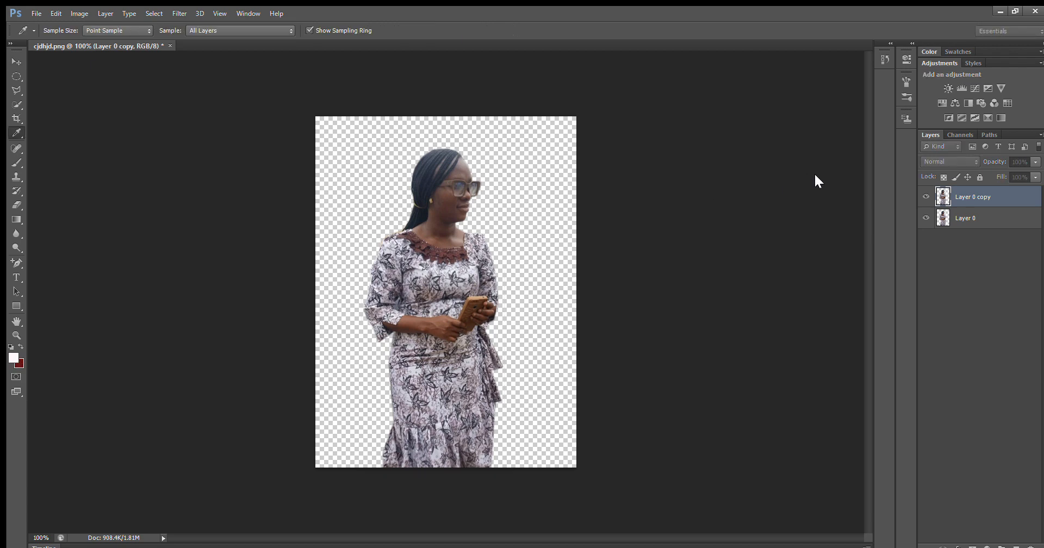
{"action": "key", "text": "v"}
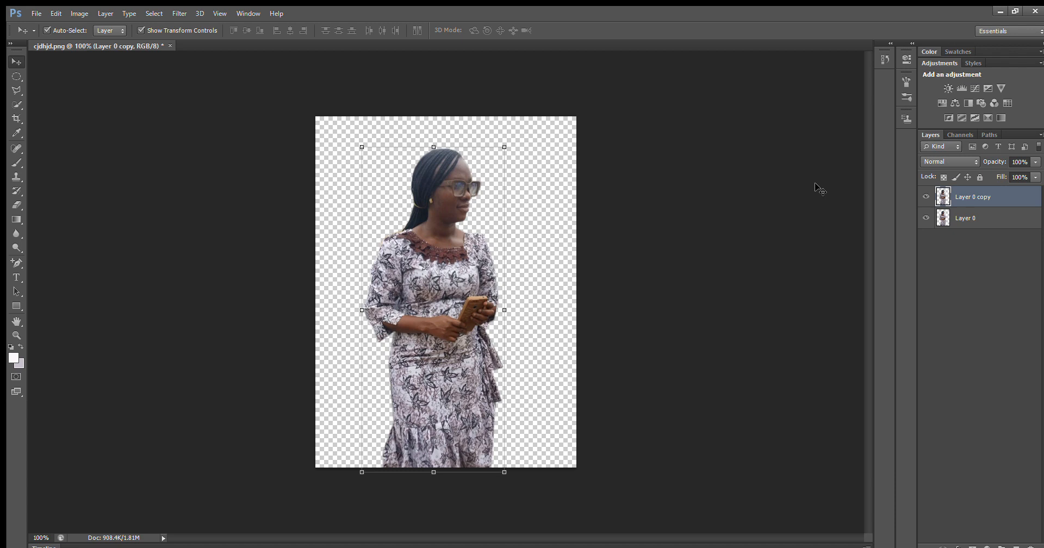
{"action": "key", "text": "ctrl+BackSpace"}
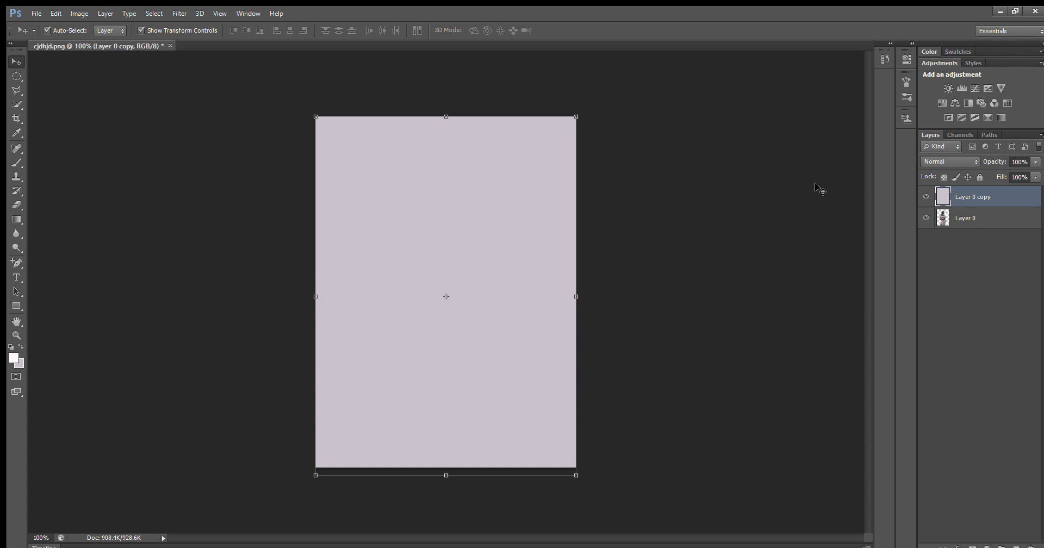
{"action": "left_click", "coordinate": [818, 188]}
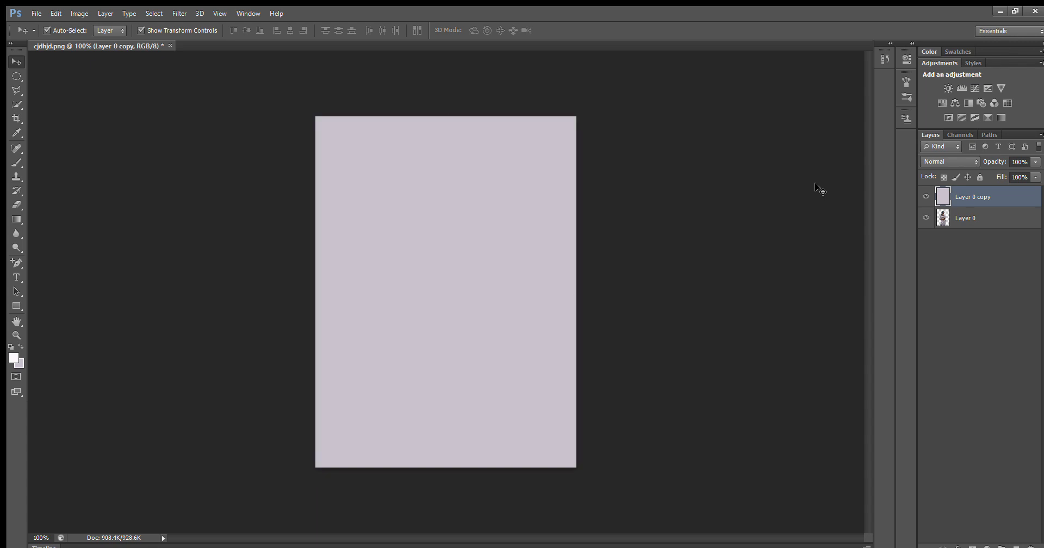
{"action": "left_click", "coordinate": [942, 215]}
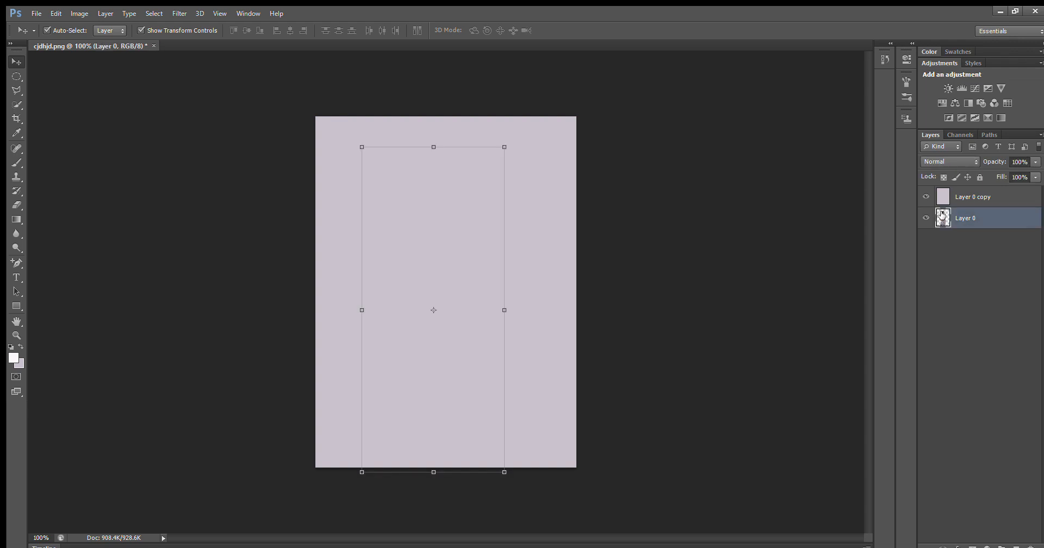
{"action": "left_click_drag", "start_coordinate": [942, 215], "coordinate": [942, 194]}
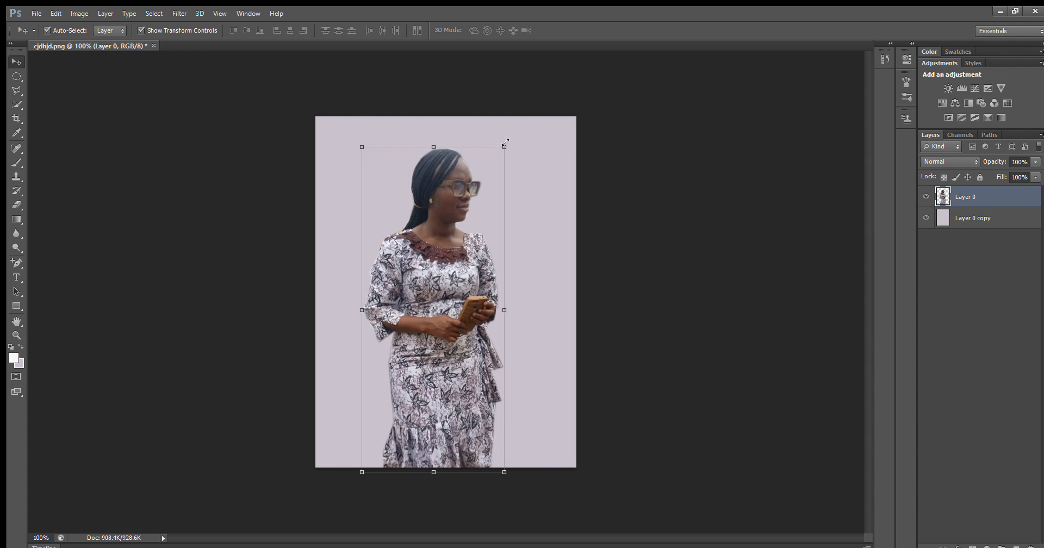
Enlarge the woman on Layer 0 to about 127% and position her with her head just below the canvas's upper edge
{"action": "left_click_drag", "start_coordinate": [505, 145], "coordinate": [552, 56]}
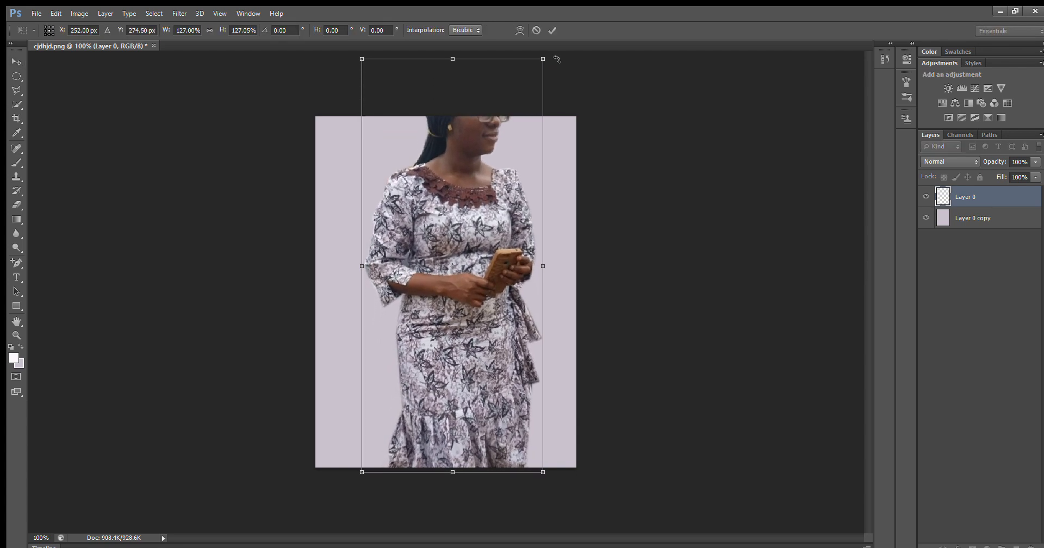
{"action": "left_click_drag", "start_coordinate": [468, 205], "coordinate": [433, 276]}
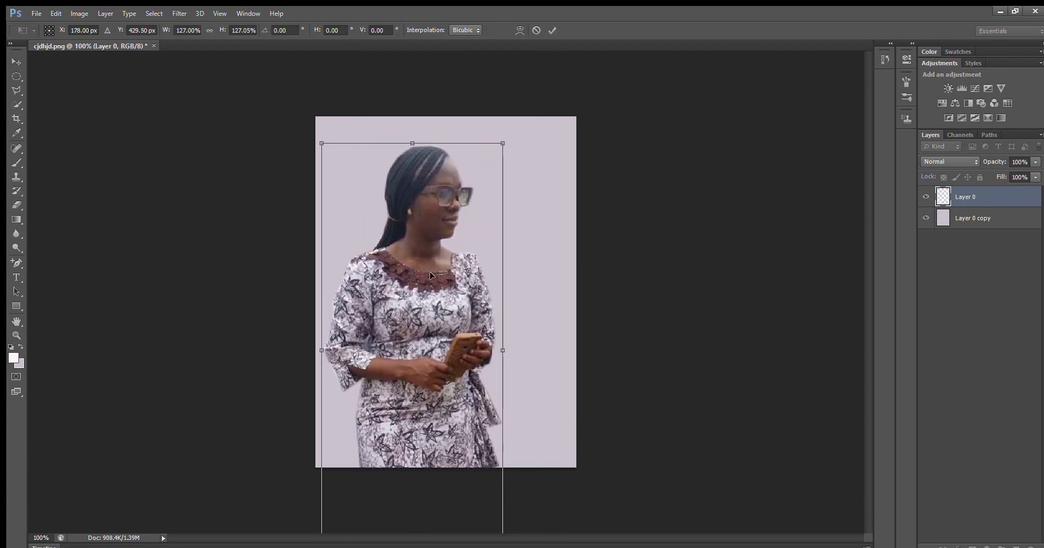
{"action": "left_click", "coordinate": [8, 59]}
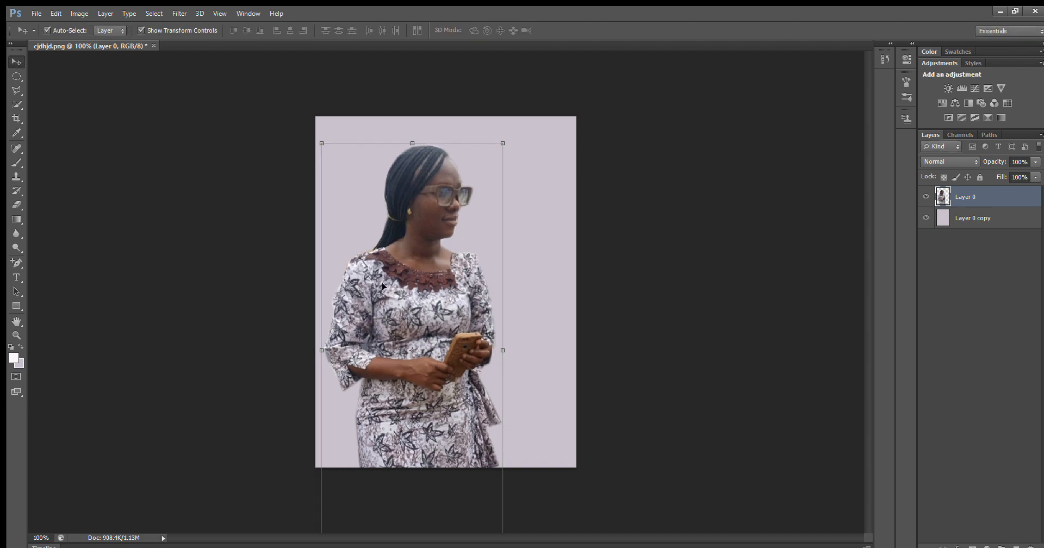
Duplicate the enlarged woman, scale the copy to about 76% and place it against the canvas's right edge
{"action": "key", "text": "ctrl+j"}
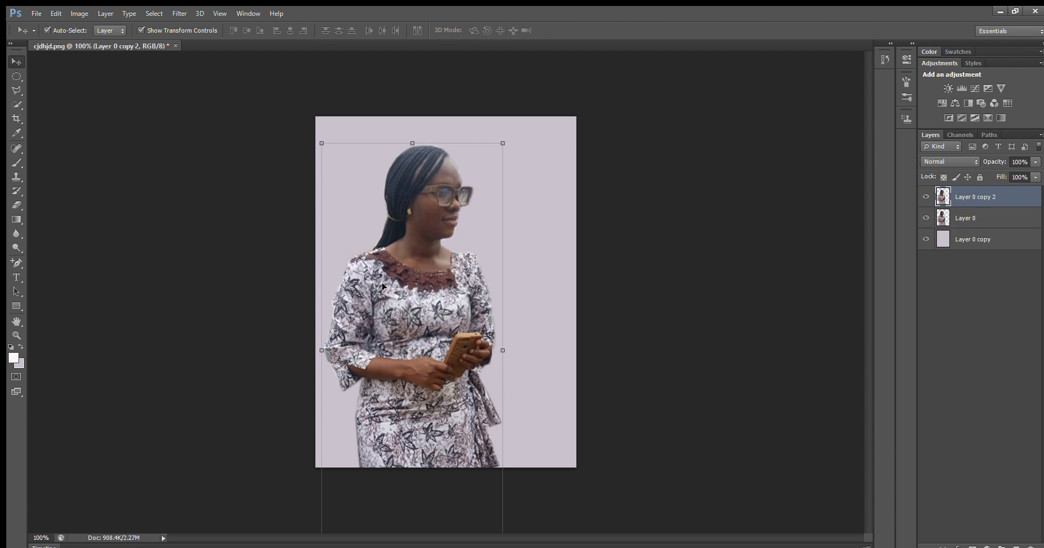
{"action": "left_click_drag", "start_coordinate": [412, 274], "coordinate": [518, 283]}
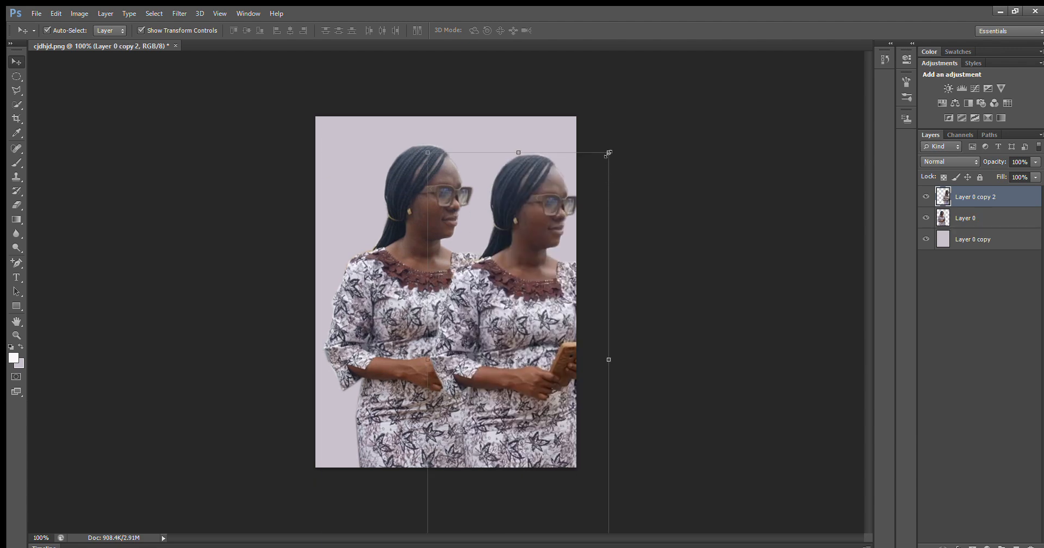
{"action": "left_click_drag", "start_coordinate": [604, 154], "coordinate": [543, 243]}
{"action": "left_click_drag", "start_coordinate": [508, 326], "coordinate": [516, 258]}
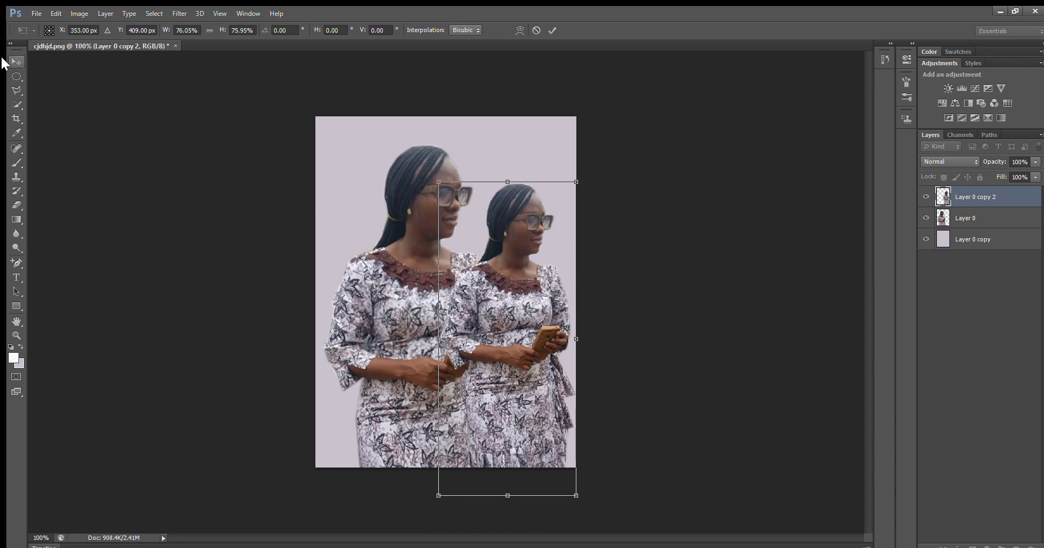
{"action": "key", "text": "Return"}
Nudge the larger woman on Layer 0 left until her sleeve reaches the canvas's left edge
{"action": "left_click", "coordinate": [370, 295]}
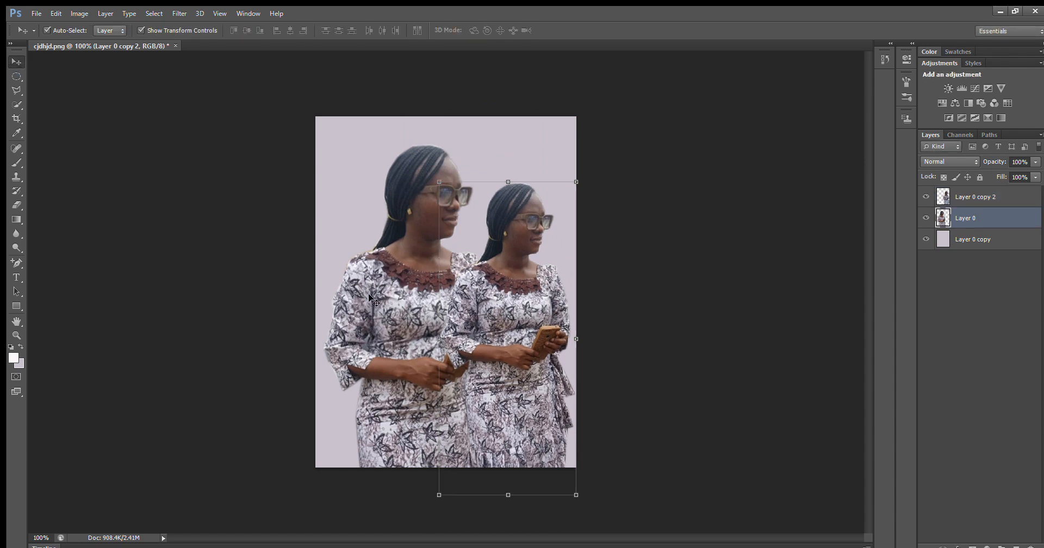
{"action": "key", "text": "Left"}
{"action": "key", "text": "Left"}
{"action": "key", "text": "Left"}
{"action": "key", "text": "Left"}
{"action": "key", "text": "Left"}
{"action": "key", "text": "Left"}
{"action": "key", "text": "Left"}
{"action": "key", "text": "Left"}
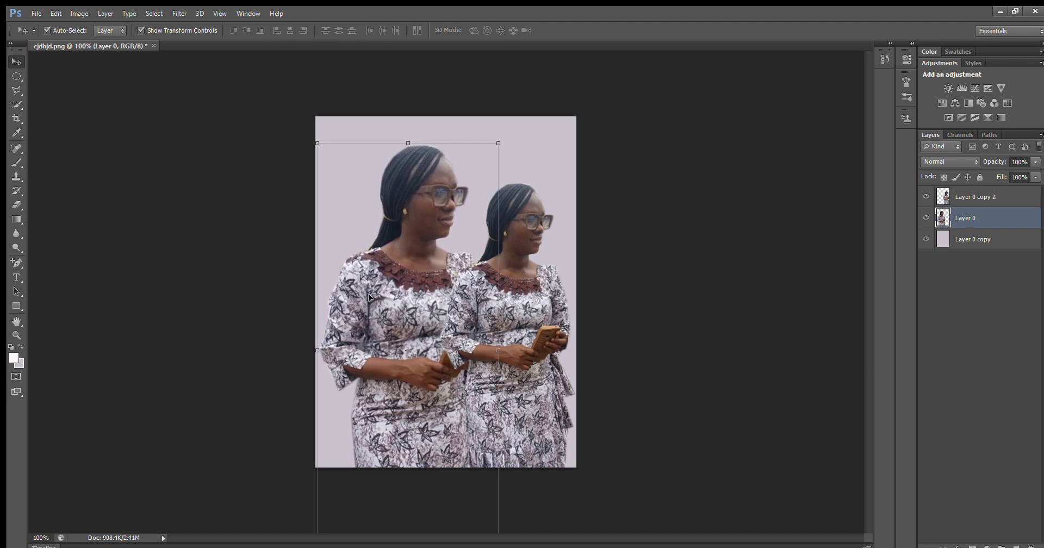
{"action": "key", "text": "Left"}
{"action": "key", "text": "Left"}
{"action": "key", "text": "Left"}
{"action": "key", "text": "Left"}
{"action": "key", "text": "Left"}
{"action": "key", "text": "Left"}
{"action": "key", "text": "Left"}
{"action": "key", "text": "Left"}
{"action": "key", "text": "Left"}
{"action": "key", "text": "Left"}
{"action": "key", "text": "Left"}
{"action": "key", "text": "Left"}
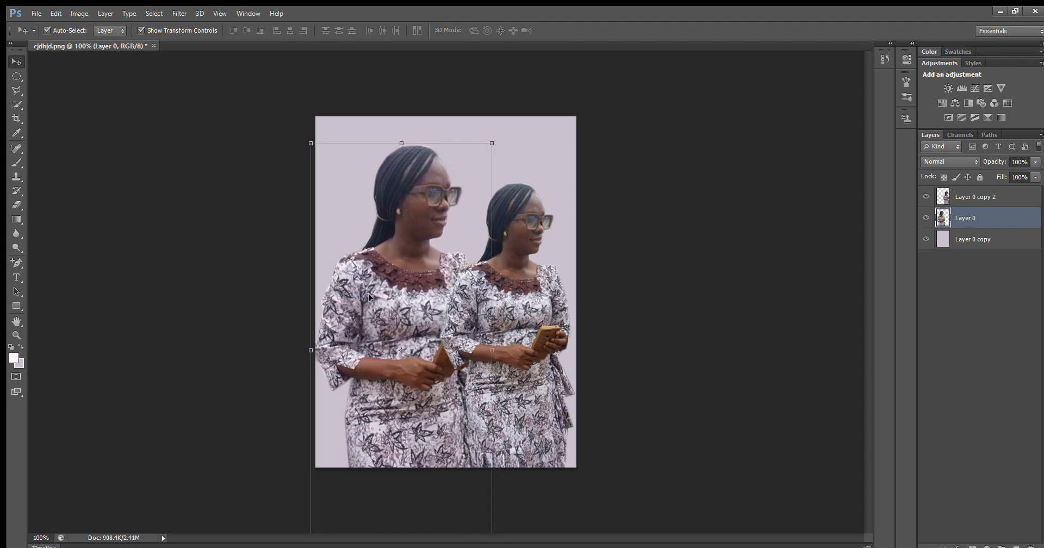
{"action": "key", "text": "Left"}
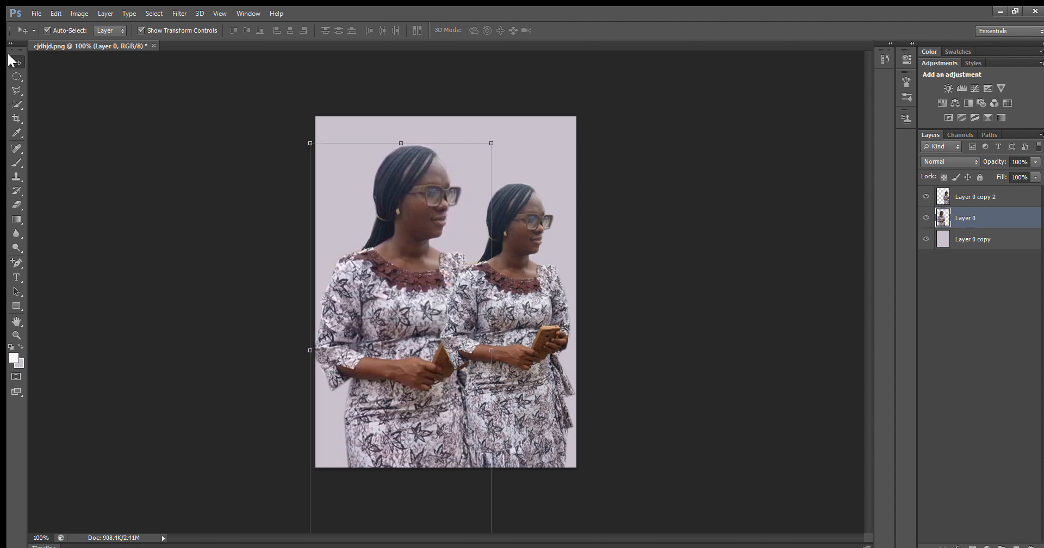
Flip the smaller woman horizontally to face the larger one, and nudge the larger woman slightly to the right
{"action": "left_click", "coordinate": [515, 282]}
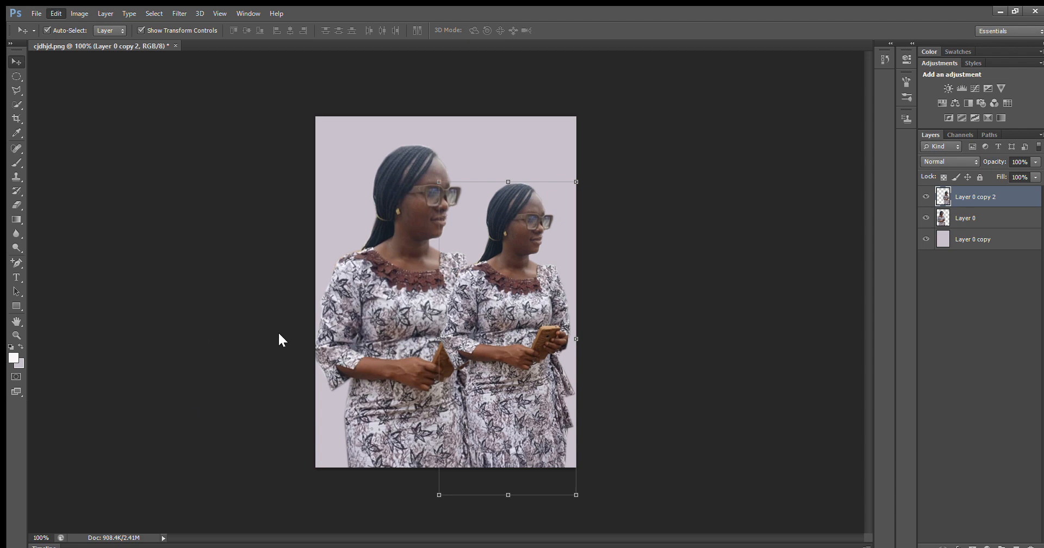
{"action": "left_click", "coordinate": [322, 513]}
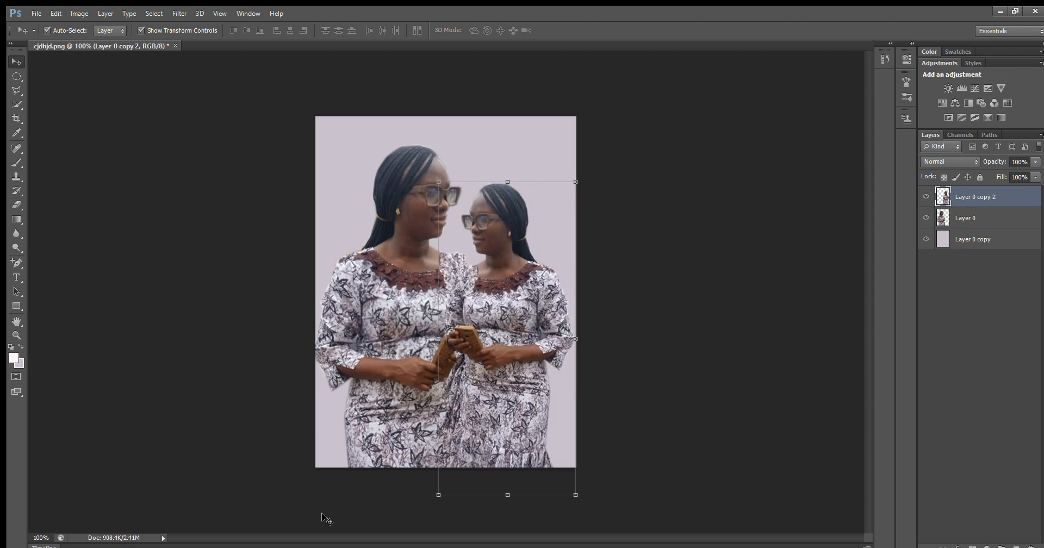
{"action": "left_click", "coordinate": [391, 435]}
{"action": "key", "text": "Right"}
{"action": "key", "text": "Right"}
{"action": "key", "text": "Right"}
{"action": "key", "text": "Right"}
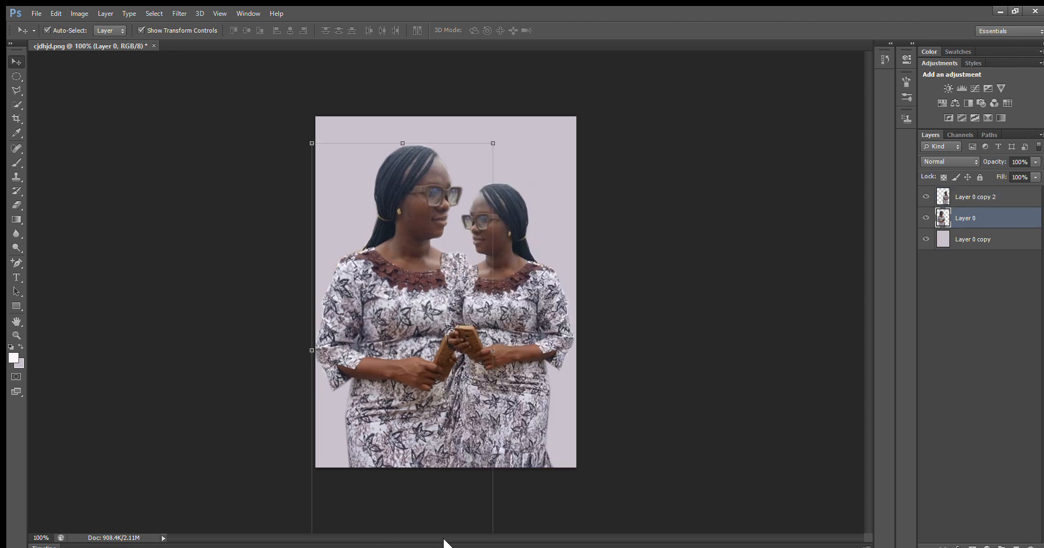
Nudge the larger woman on Layer 0 slightly left, away from the smaller copy
{"action": "key", "text": "Left"}
{"action": "key", "text": "Left"}
{"action": "key", "text": "Left"}
{"action": "key", "text": "Left"}
{"action": "key", "text": "Left"}
{"action": "key", "text": "Left"}
{"action": "key", "text": "Left"}
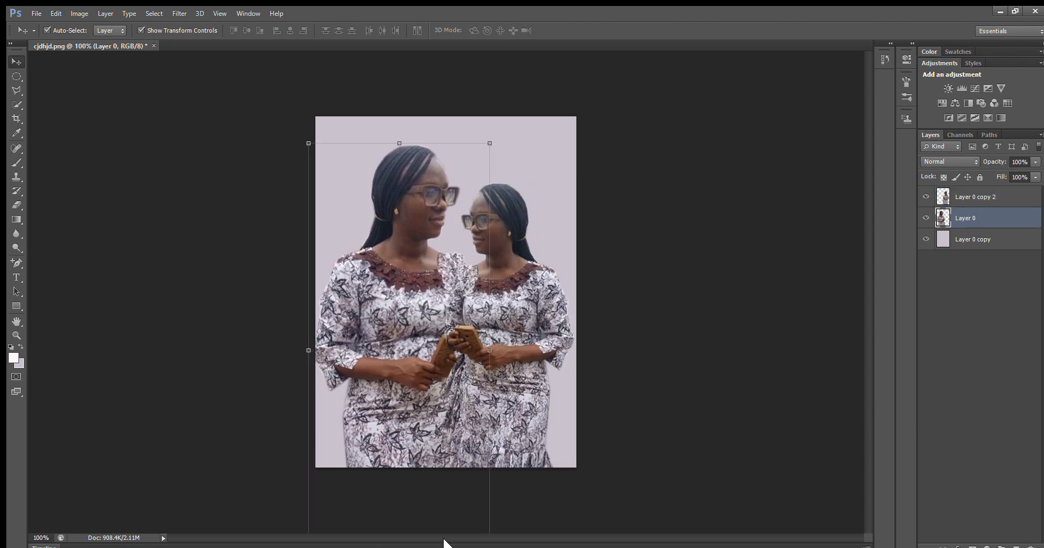
Nudge the smaller woman on Layer 0 copy 2 slightly right until her sleeve reaches the canvas's right edge
{"action": "left_click", "coordinate": [530, 279]}
{"action": "key", "text": "Right"}
{"action": "key", "text": "Right"}
{"action": "key", "text": "Right"}
{"action": "key", "text": "Right"}
{"action": "key", "text": "Right"}
{"action": "key", "text": "Right"}
{"action": "key", "text": "Right"}
{"action": "key", "text": "Right"}
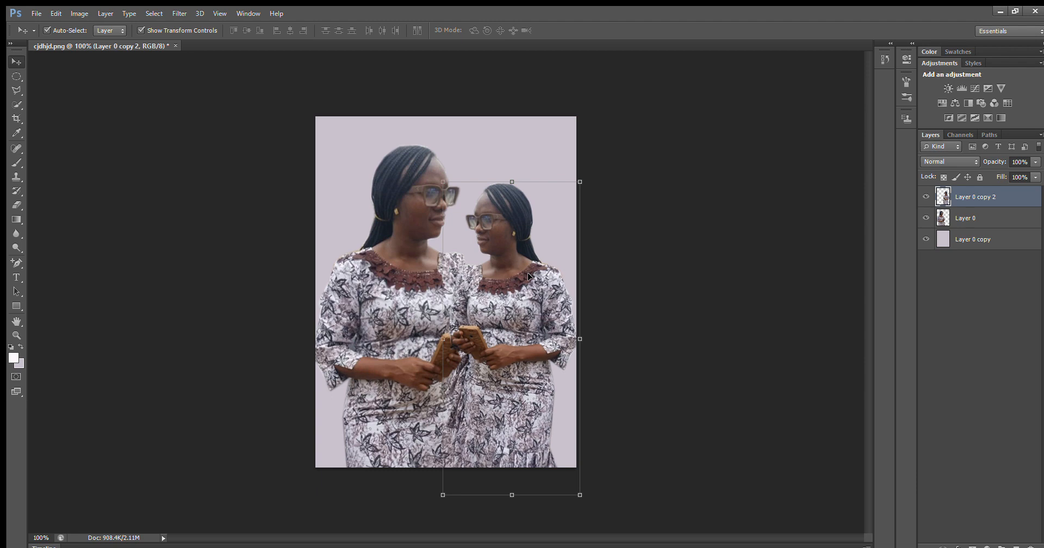
Fade the smaller woman on Layer 0 copy 2 by lowering the layer's opacity to 40%
{"action": "key", "text": "1"}
{"action": "key", "text": "4"}
{"action": "key", "text": "5"}
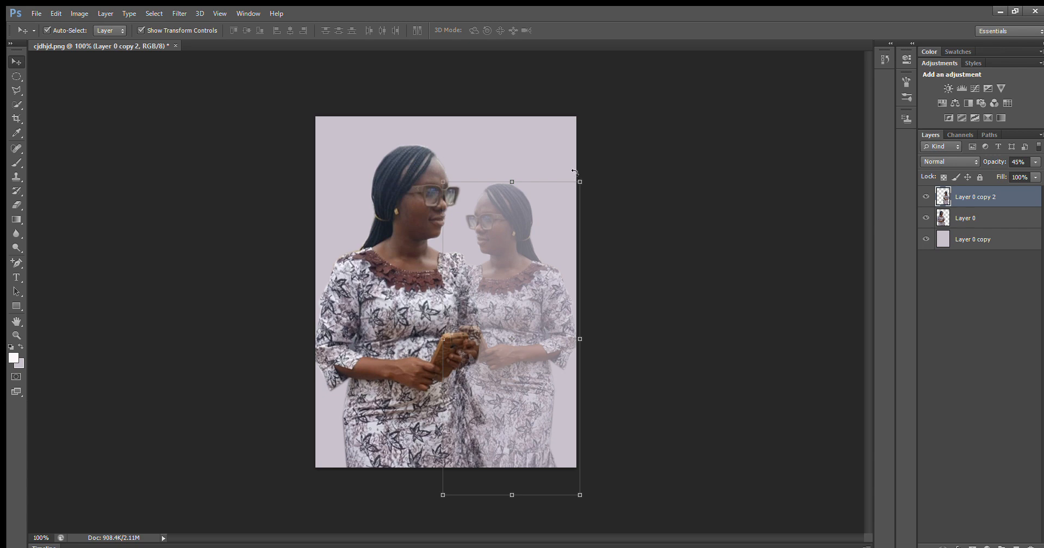
{"action": "key", "text": "0"}
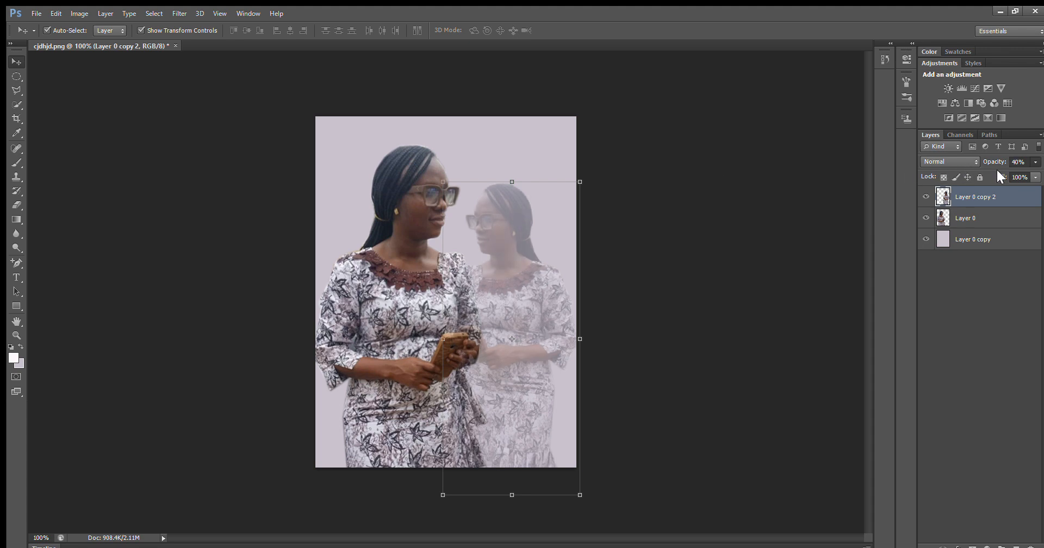
Enlarge the faded woman to about 115% and move her down so her head sits lower than the larger woman's
{"action": "left_click", "coordinate": [504, 139]}
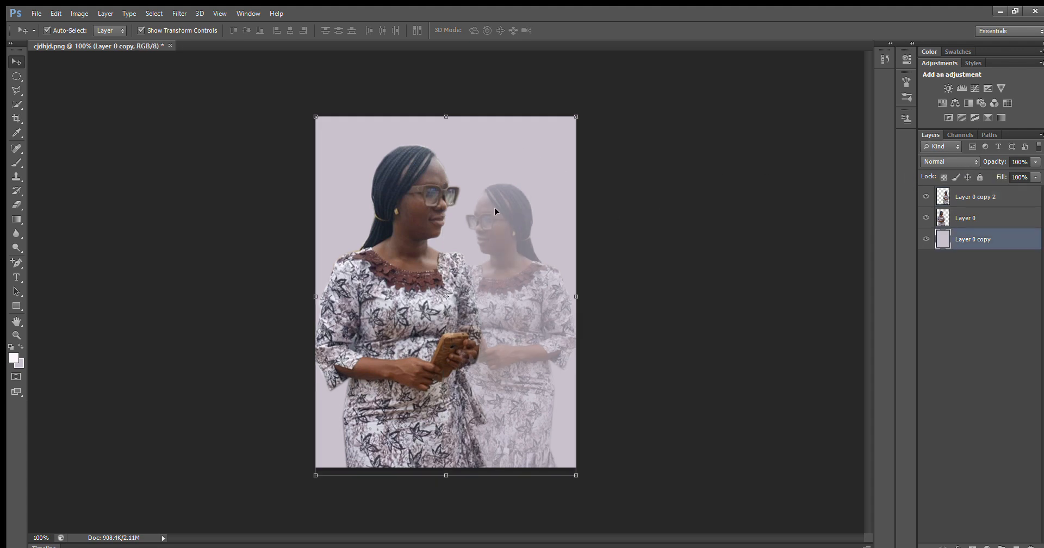
{"action": "left_click", "coordinate": [488, 243]}
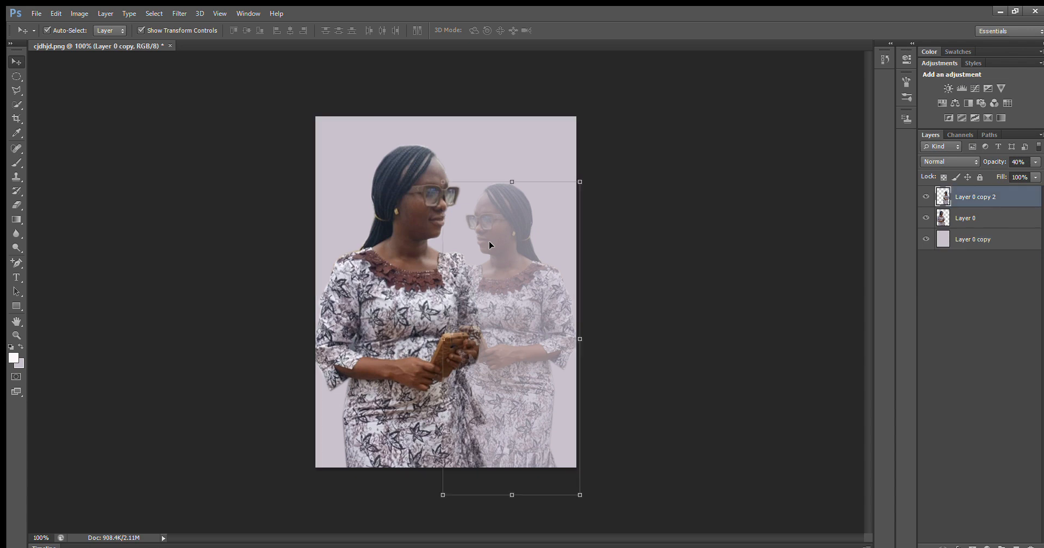
{"action": "left_click", "coordinate": [577, 173]}
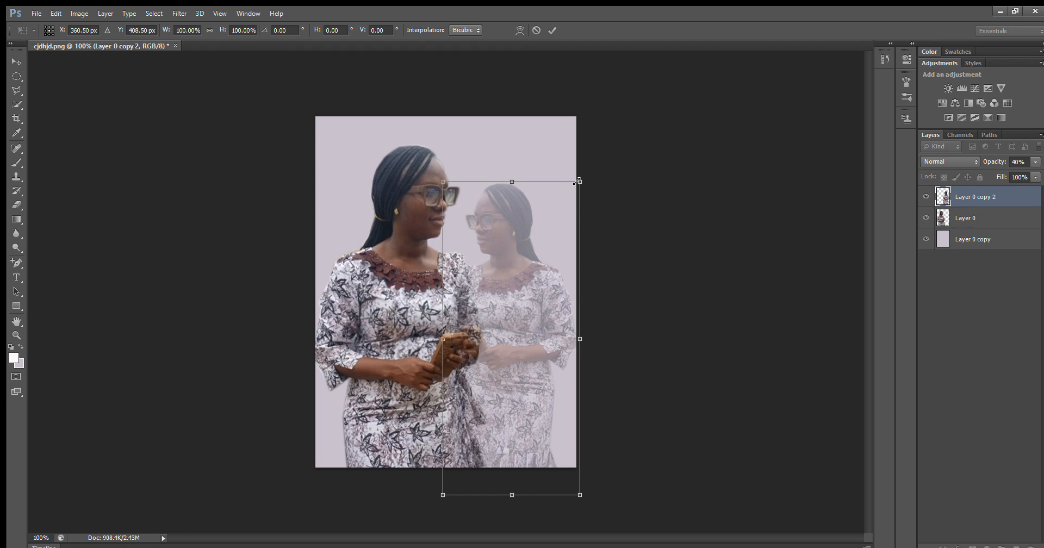
{"action": "left_click_drag", "start_coordinate": [575, 183], "coordinate": [603, 133]}
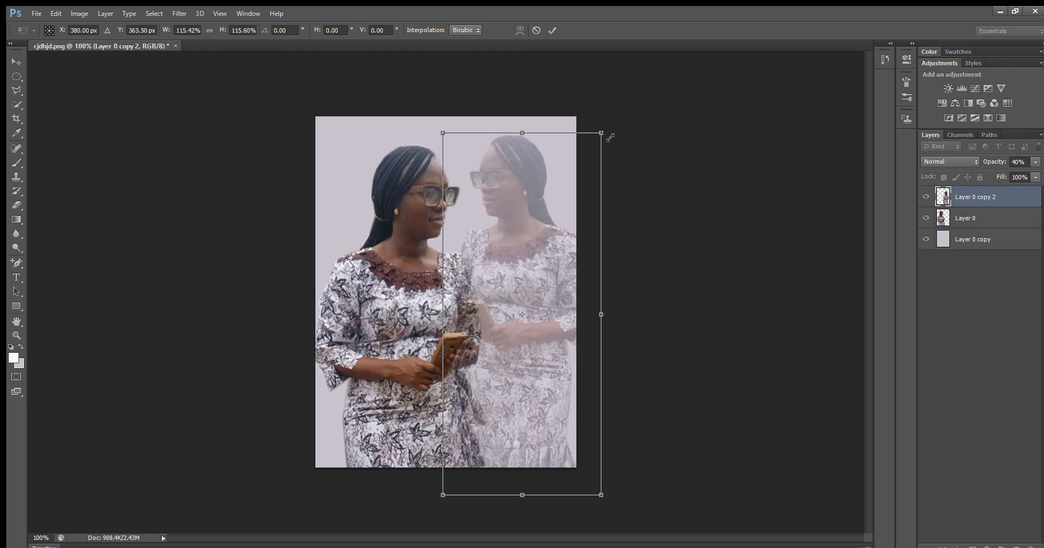
{"action": "left_click_drag", "start_coordinate": [521, 220], "coordinate": [525, 262]}
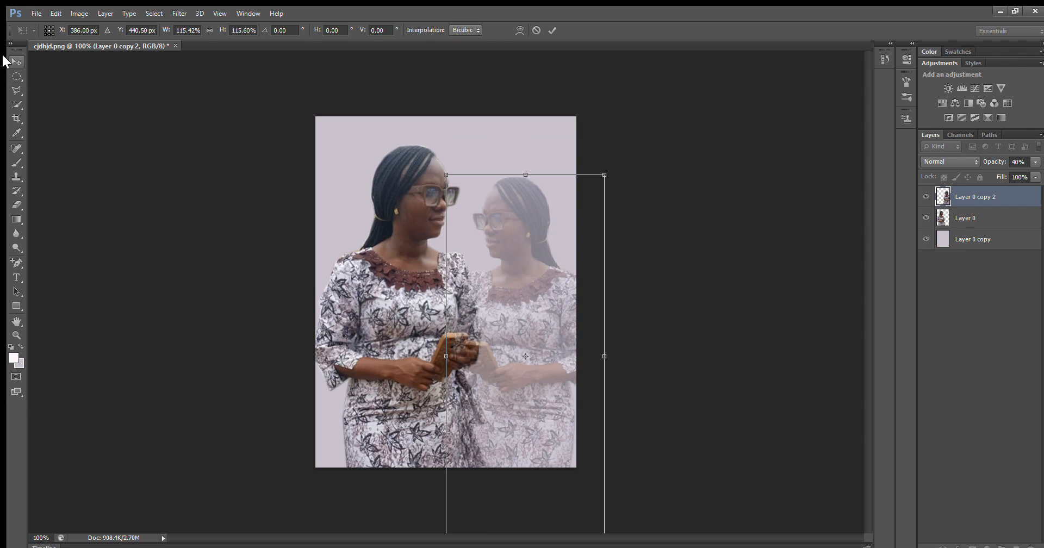
{"action": "left_click", "coordinate": [5, 60]}
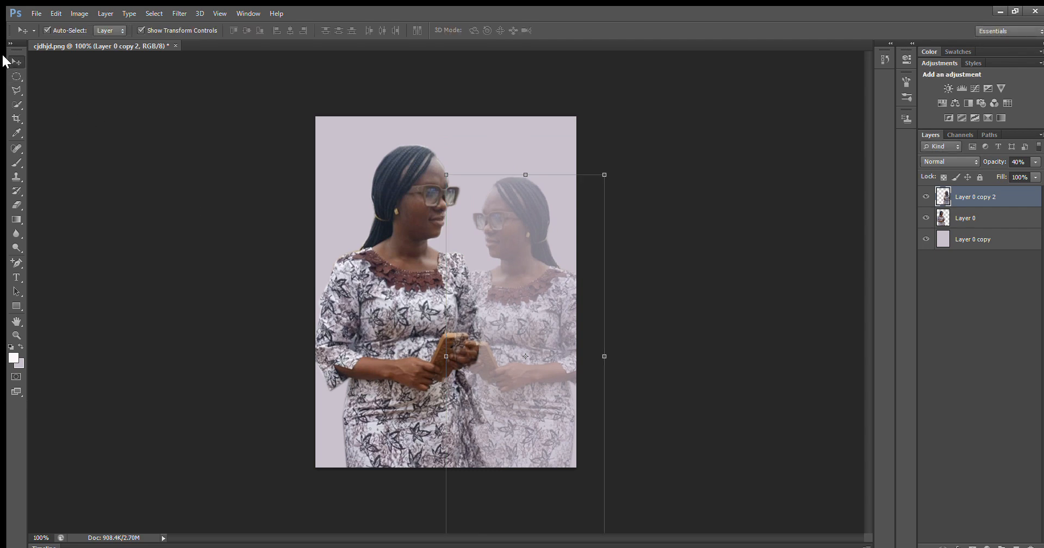
Set the opacity of the faded woman on Layer 0 copy 2 to 45%
{"action": "key", "text": "3"}
{"action": "key", "text": "4"}
{"action": "key", "text": "5"}
{"action": "key", "text": "u"}
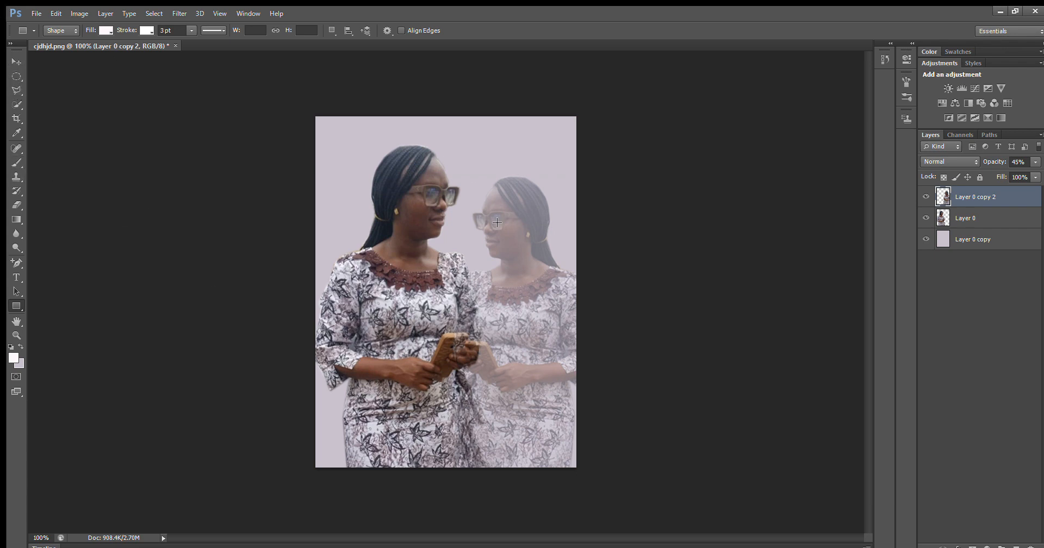
{"action": "left_click", "coordinate": [12, 61]}
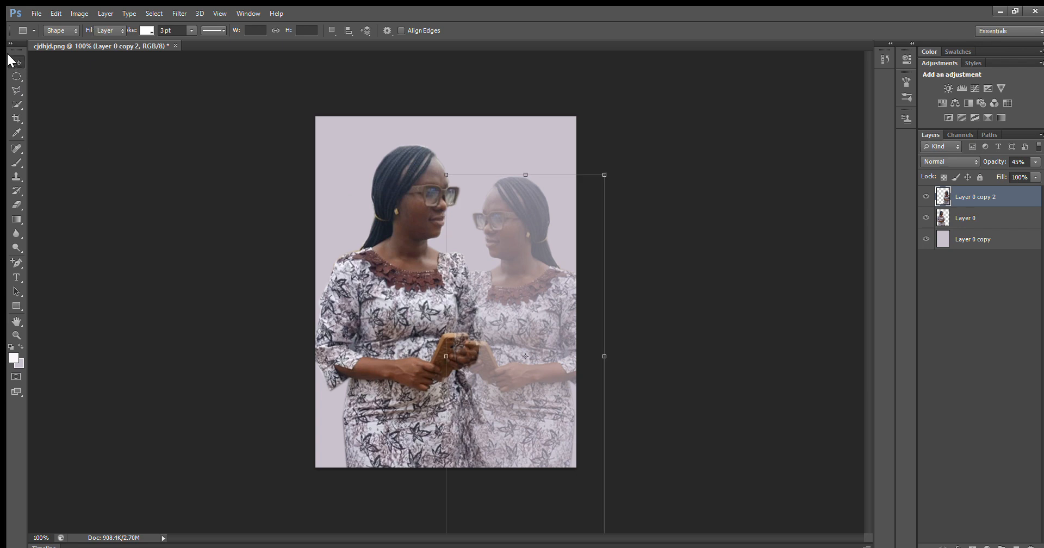
Enlarge the foreground woman on Layer 0 to about 104%, extending her up towards the canvas's upper edge
{"action": "left_click", "coordinate": [393, 255]}
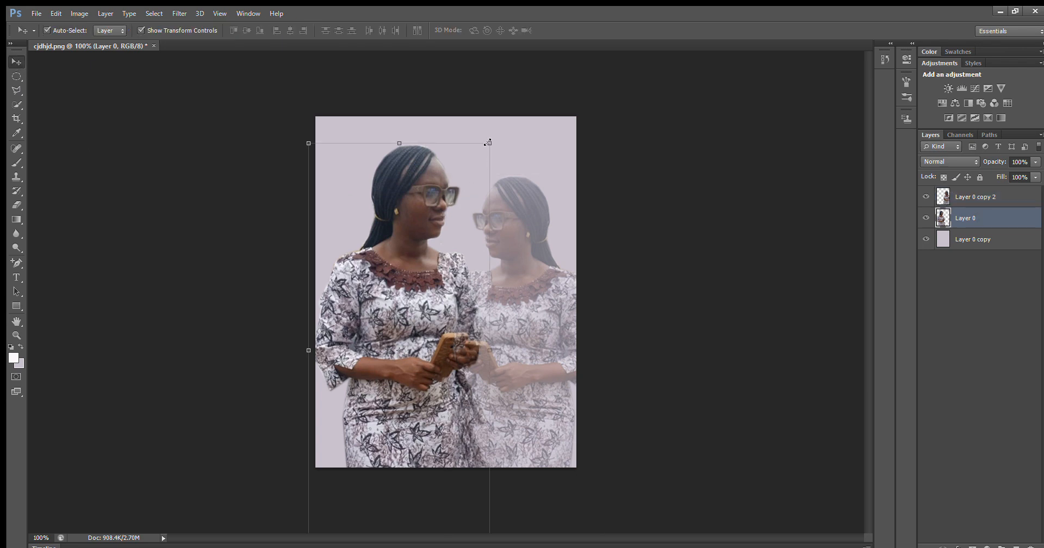
{"action": "left_click_drag", "start_coordinate": [488, 142], "coordinate": [495, 129]}
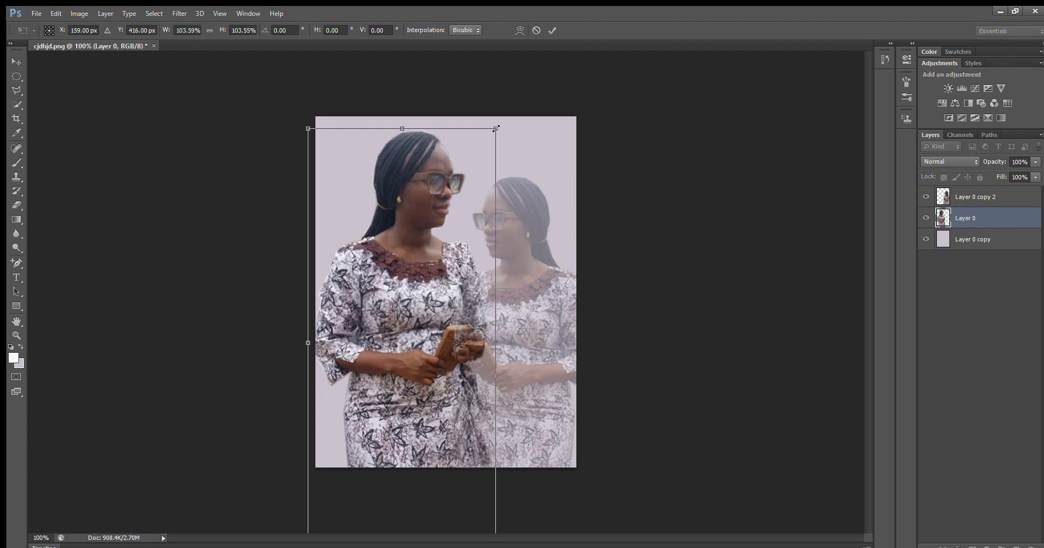
{"action": "left_click", "coordinate": [16, 62]}
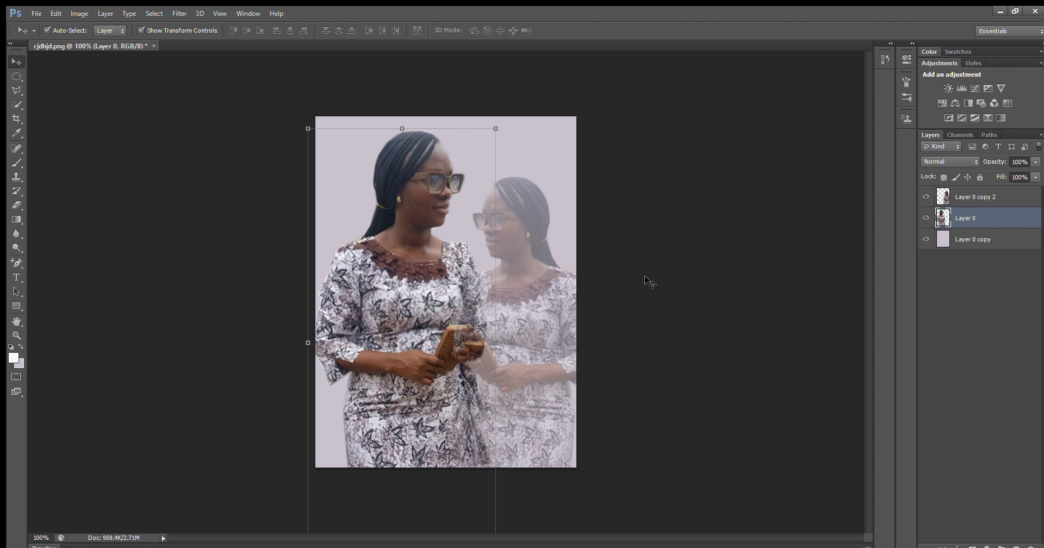
Merge all visible layers into one and duplicate the merged layer
{"action": "left_click", "coordinate": [686, 328]}
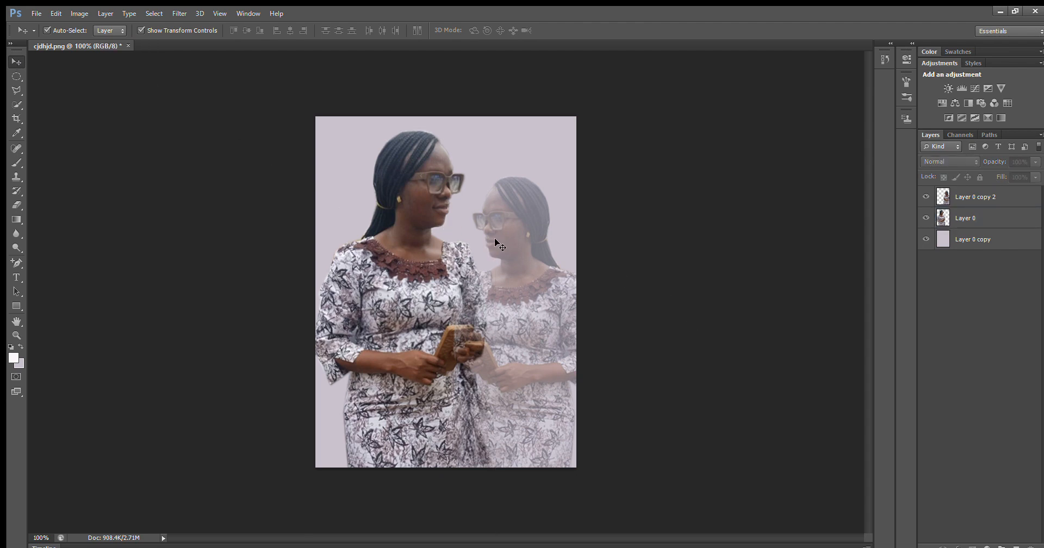
{"action": "key", "text": "ctrl+shift+e"}
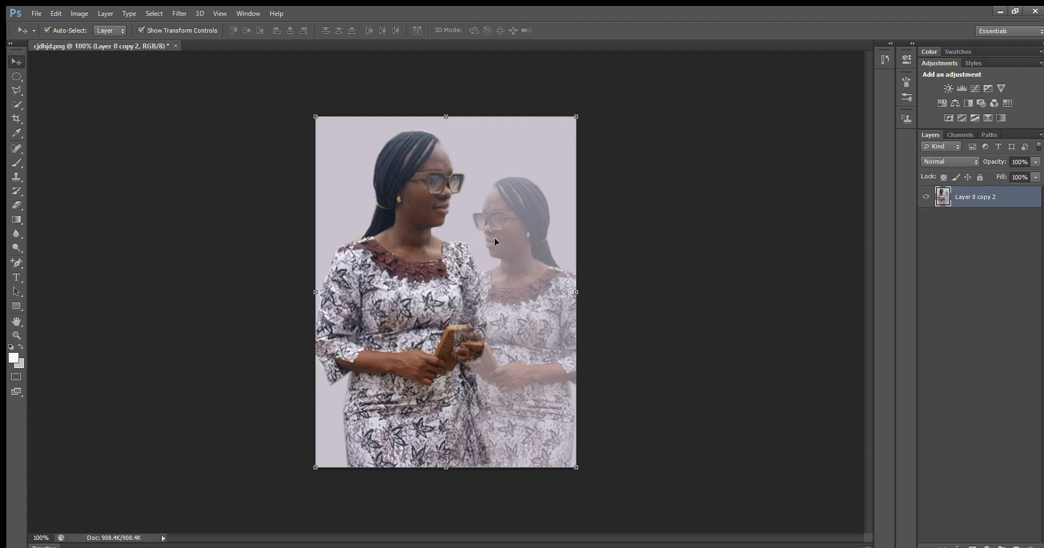
{"action": "key", "text": "ctrl+j"}
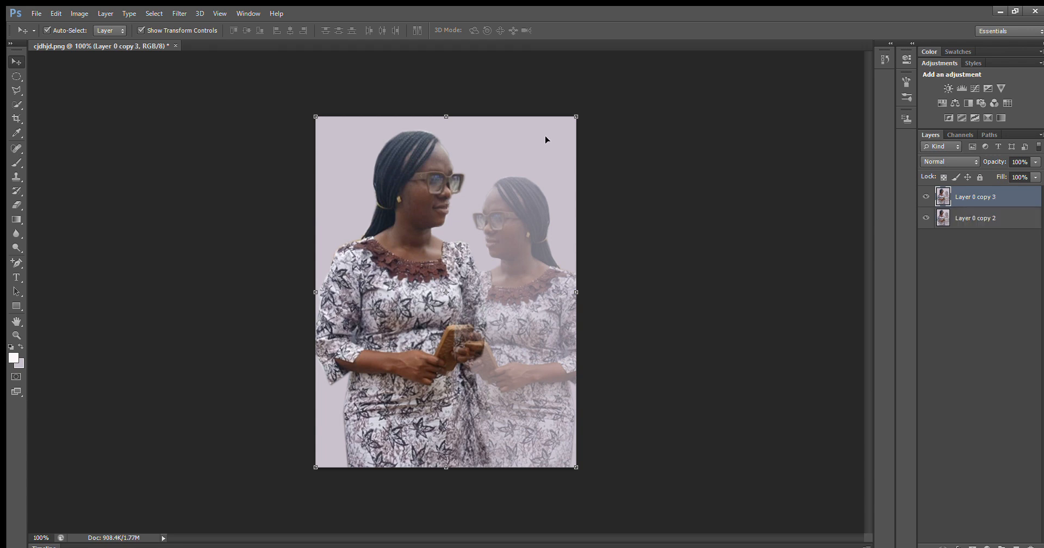
Scale the duplicate, Layer 0 copy 3, down to about 95% and nudge it right and up to centre it on the canvas
{"action": "left_click_drag", "start_coordinate": [574, 116], "coordinate": [552, 129]}
{"action": "key", "text": "Right"}
{"action": "key", "text": "Right"}
{"action": "key", "text": "Right"}
{"action": "key", "text": "Right"}
{"action": "key", "text": "Right"}
{"action": "key", "text": "Right"}
{"action": "key", "text": "Up"}
{"action": "key", "text": "Up"}
{"action": "key", "text": "Up"}
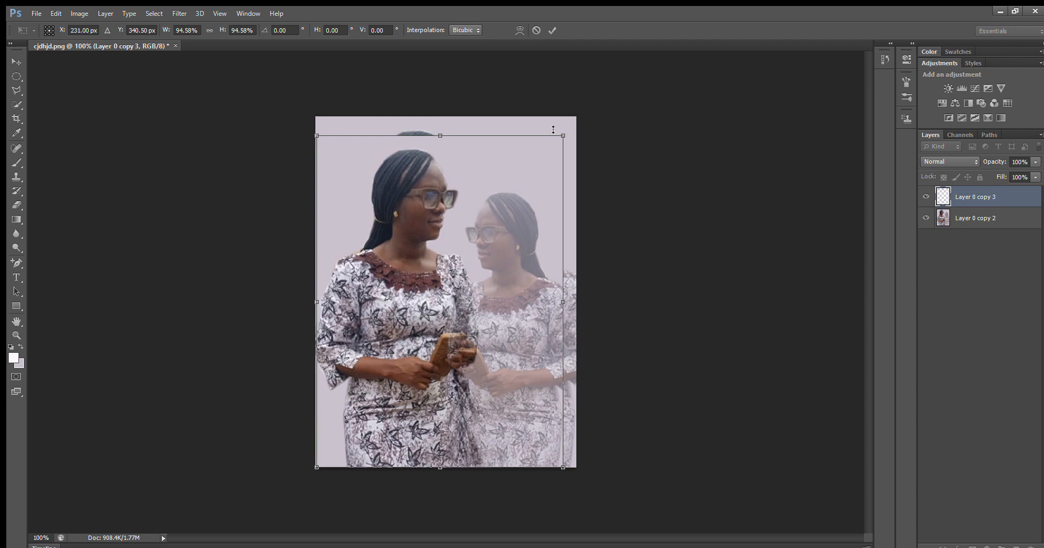
{"action": "key", "text": "Up"}
{"action": "key", "text": "Up"}
{"action": "key", "text": "Up"}
{"action": "key", "text": "Up"}
{"action": "key", "text": "Up"}
{"action": "key", "text": "Up"}
{"action": "key", "text": "Up"}
{"action": "key", "text": "Up"}
{"action": "key", "text": "Up"}
{"action": "key", "text": "Up"}
{"action": "key", "text": "Up"}
{"action": "key", "text": "Up"}
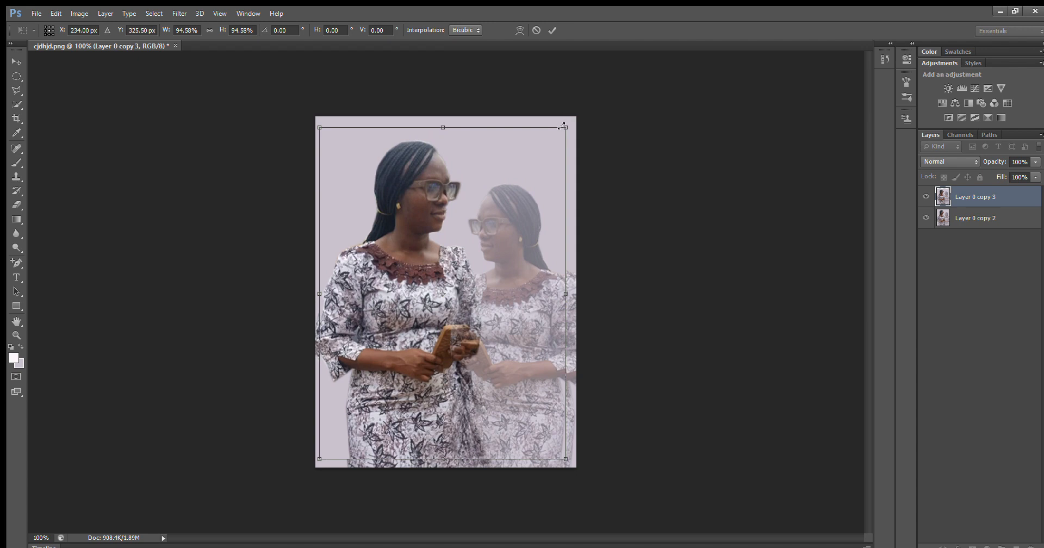
Adjust the duplicate's scale to about 96%, nudge it slightly left and apply the transform
{"action": "left_click_drag", "start_coordinate": [563, 124], "coordinate": [568, 120]}
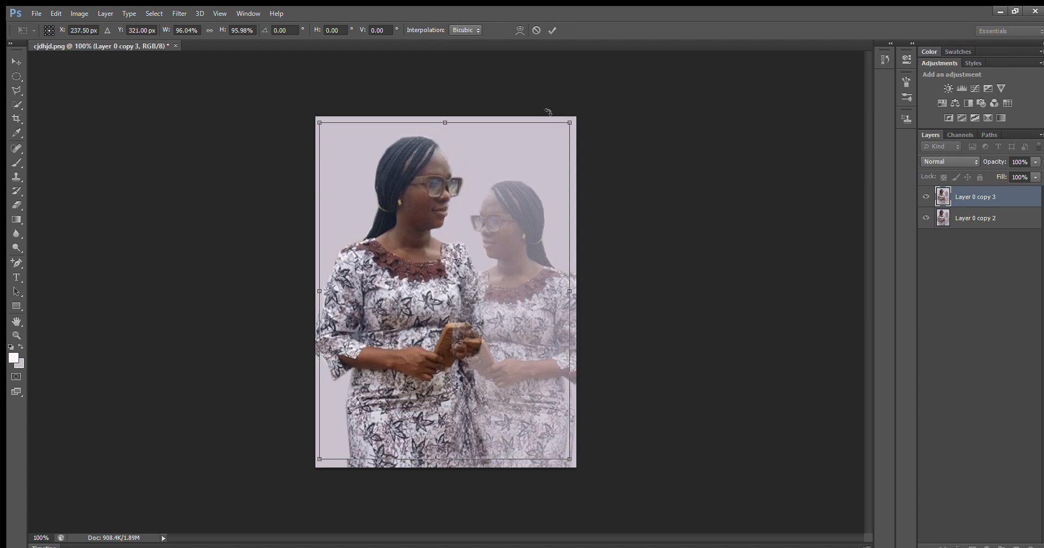
{"action": "key", "text": "Left"}
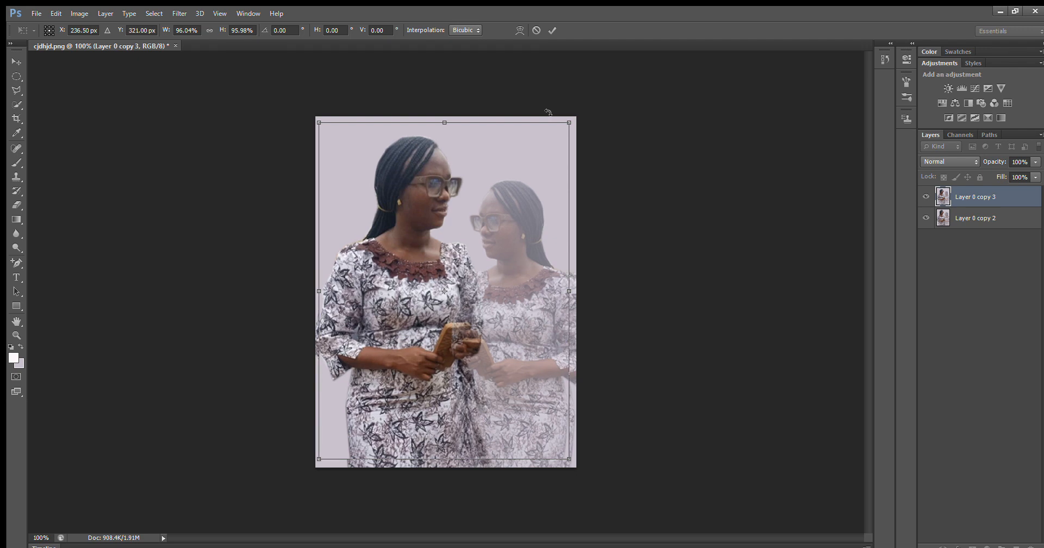
{"action": "left_click", "coordinate": [14, 60]}
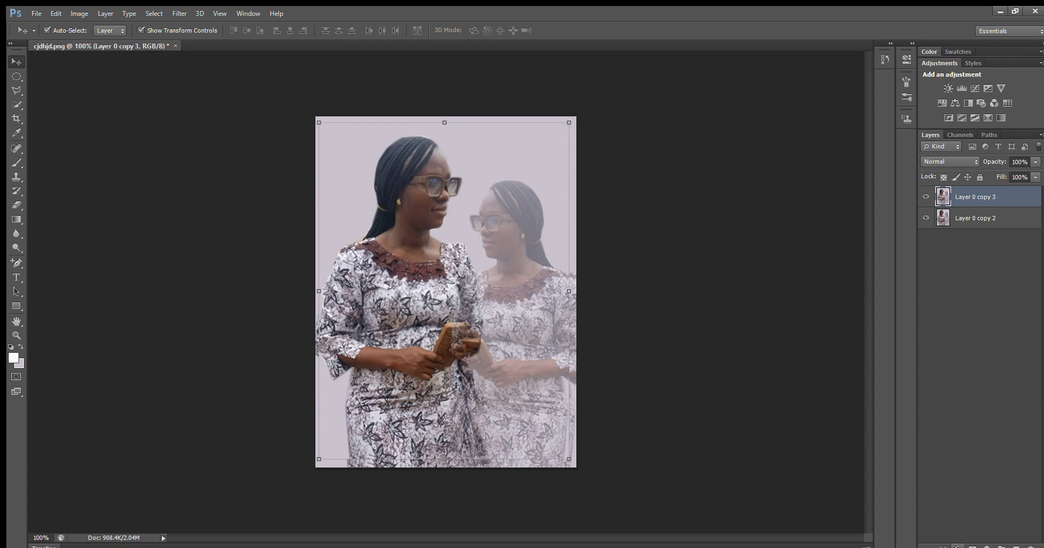
Add a black Stroke effect around the reduced picture on Layer 0 copy 3 as a frame
{"action": "left_click", "coordinate": [932, 387]}
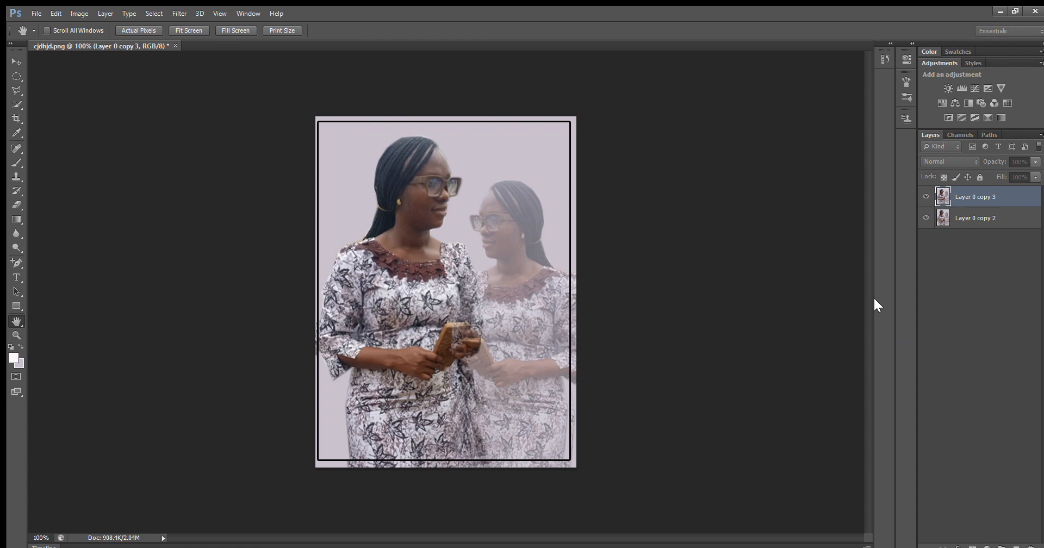
{"action": "key", "text": "Return"}
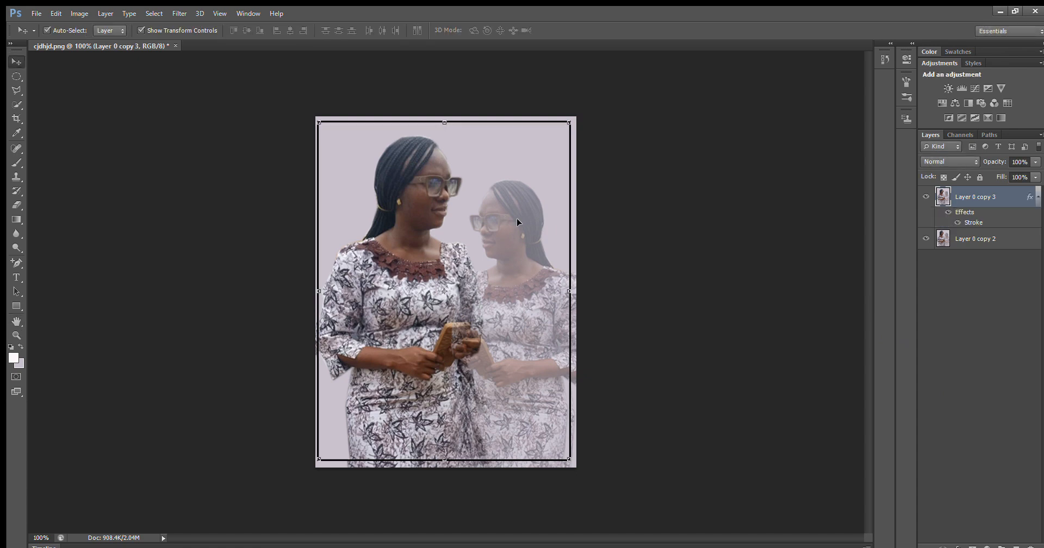
Blur the full-size picture on Layer 0 copy 2 into a smooth border, and merge all visible layers
{"action": "left_click", "coordinate": [970, 242]}
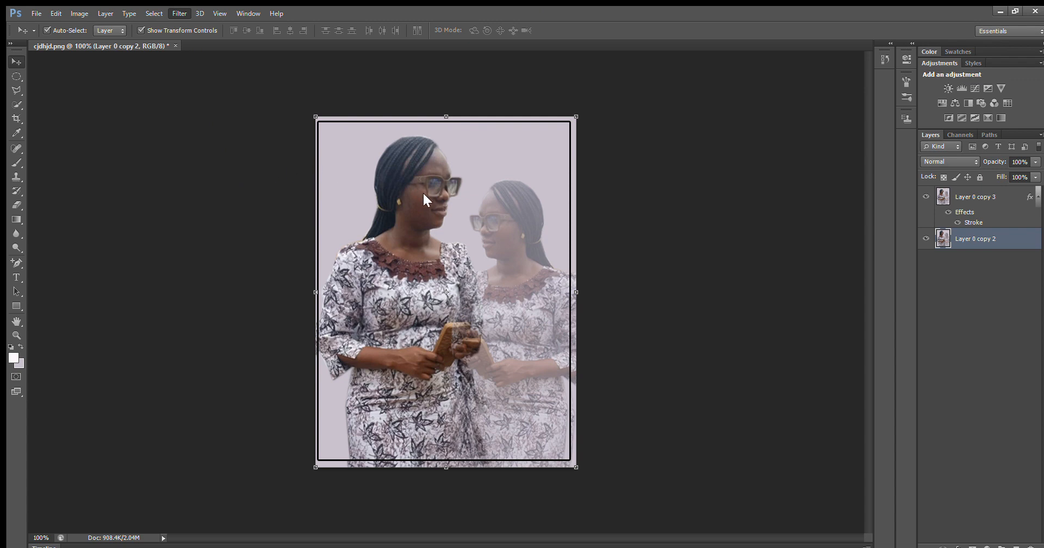
{"action": "key", "text": "h"}
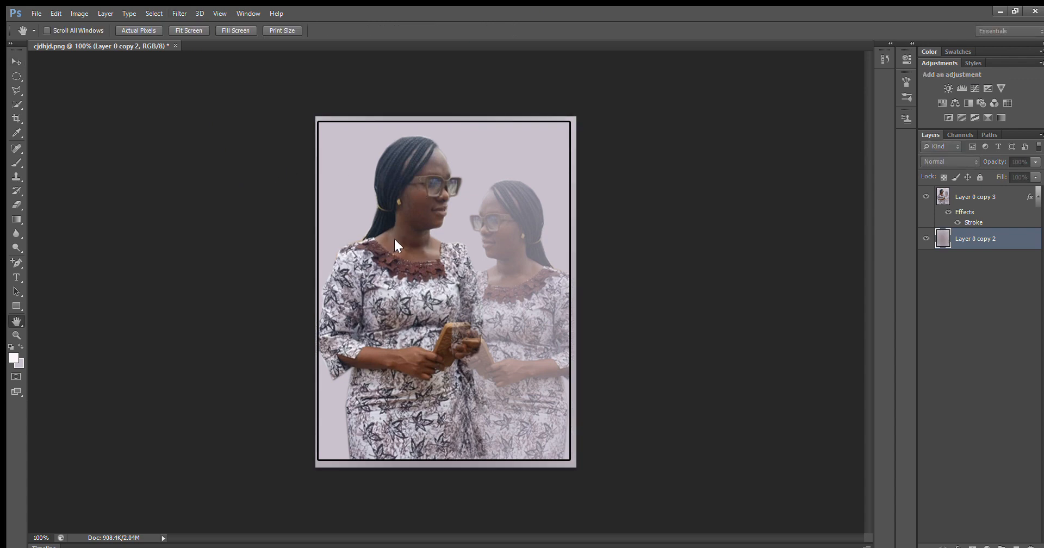
{"action": "key", "text": "v"}
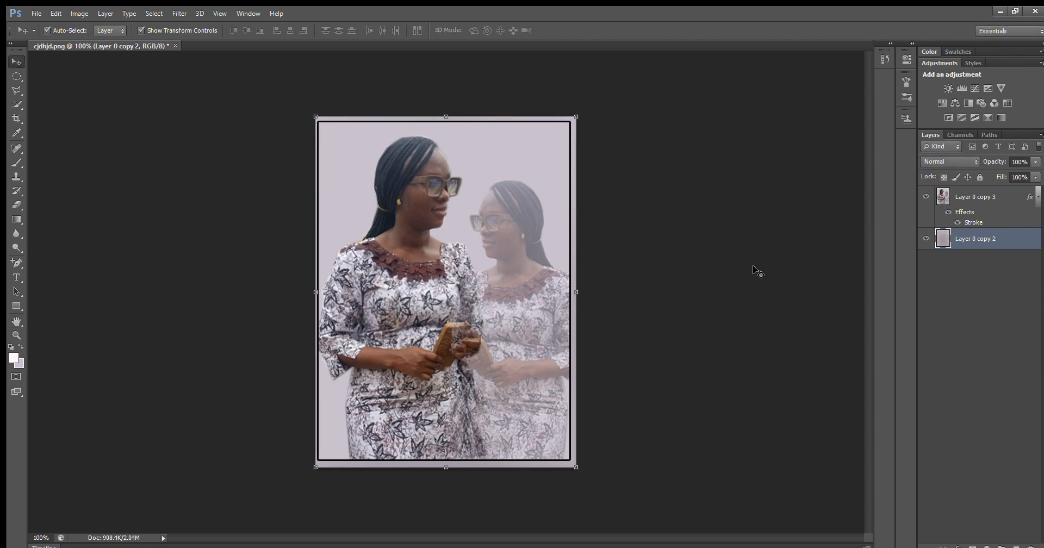
{"action": "key", "text": "ctrl+shift+e"}
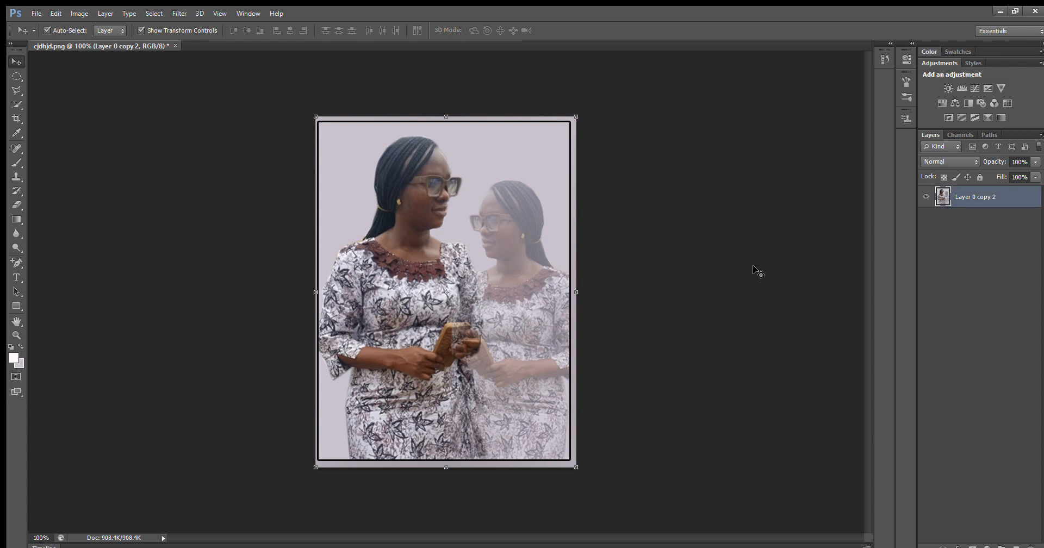